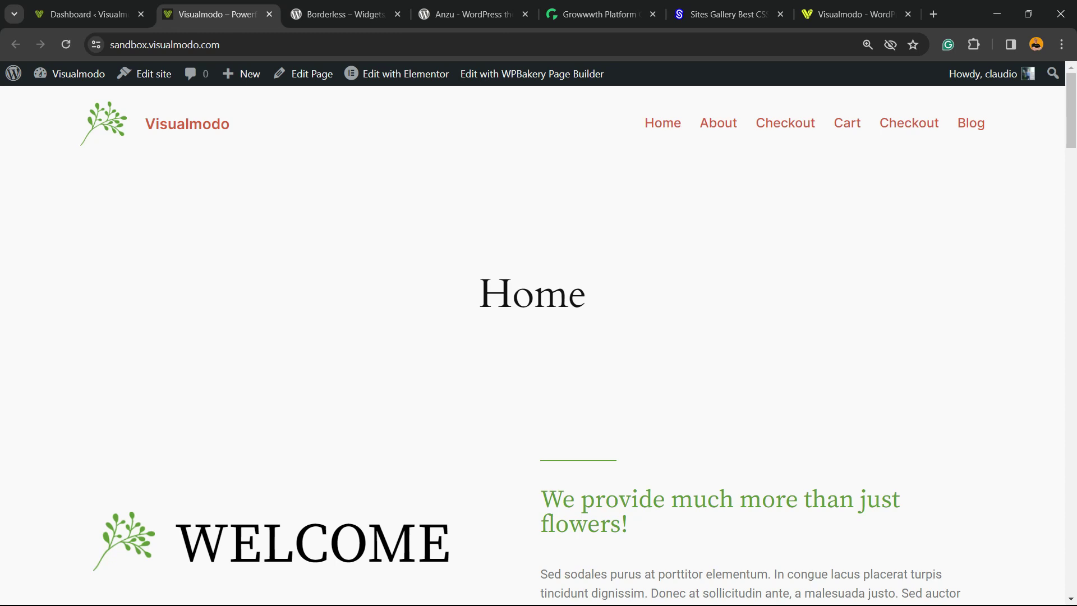
# - Go to the admin dashboard's page for adding new plugins and search the plugin directory for "WP Accessibility"
pyautogui.moveTo(73, 75)
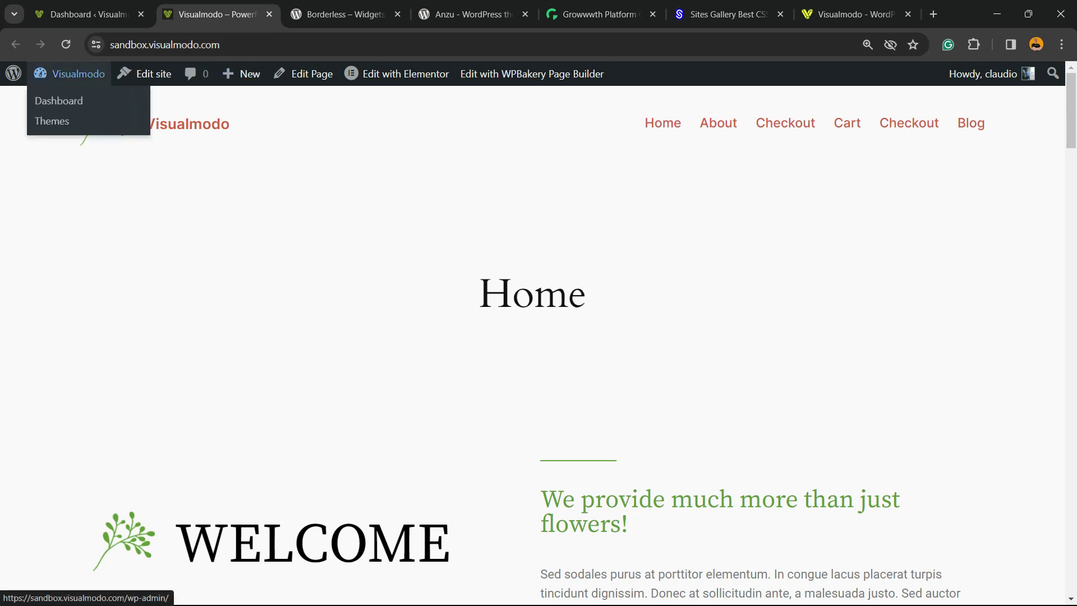
pyautogui.click(87, 14)
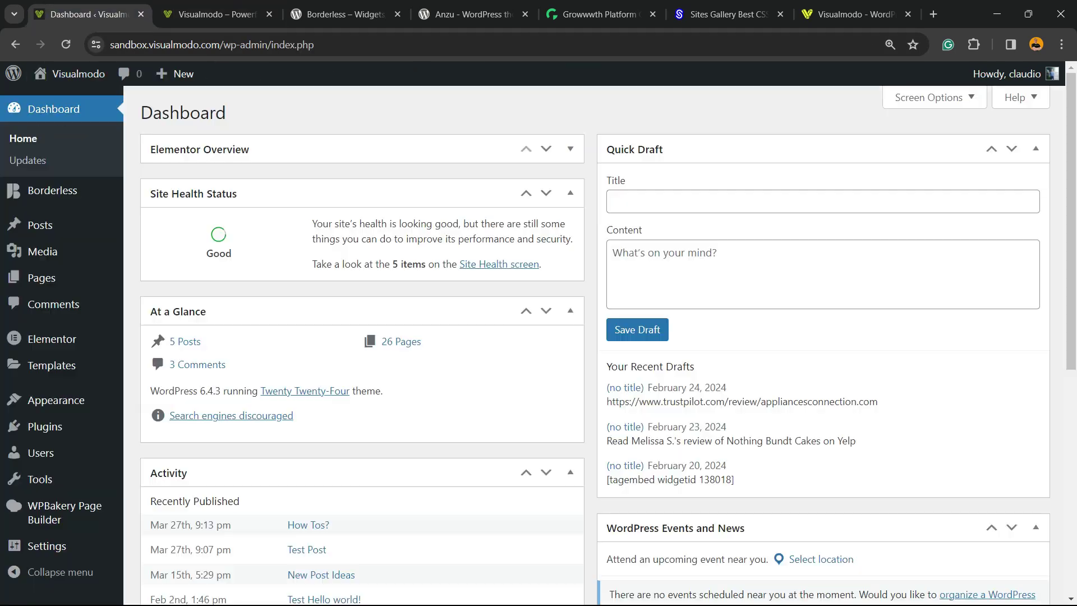
pyautogui.moveTo(53, 191)
pyautogui.scroll(-2, 53, 236)
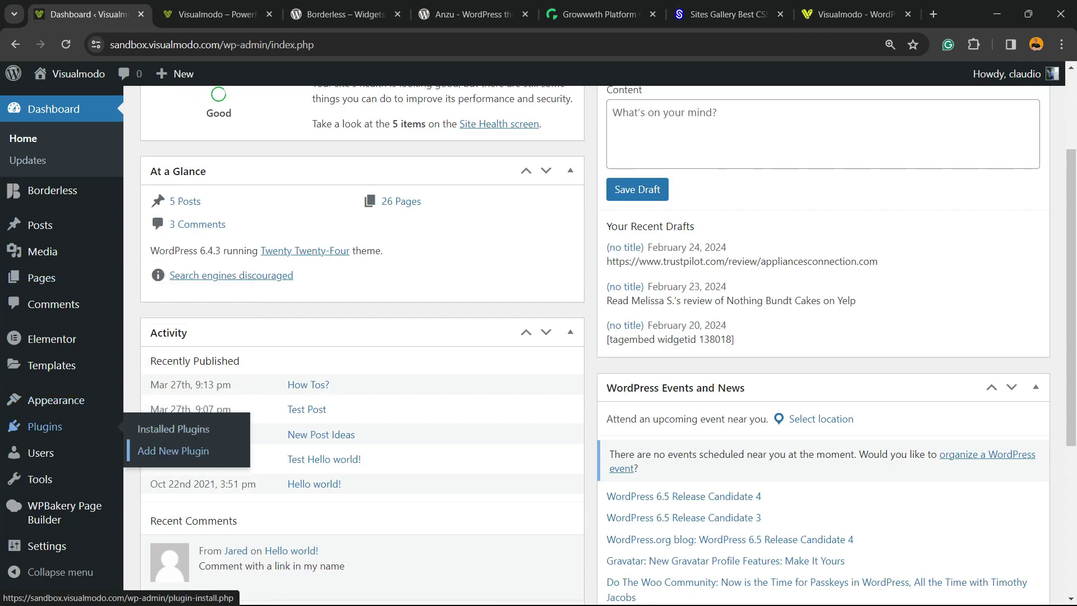
pyautogui.click(174, 451)
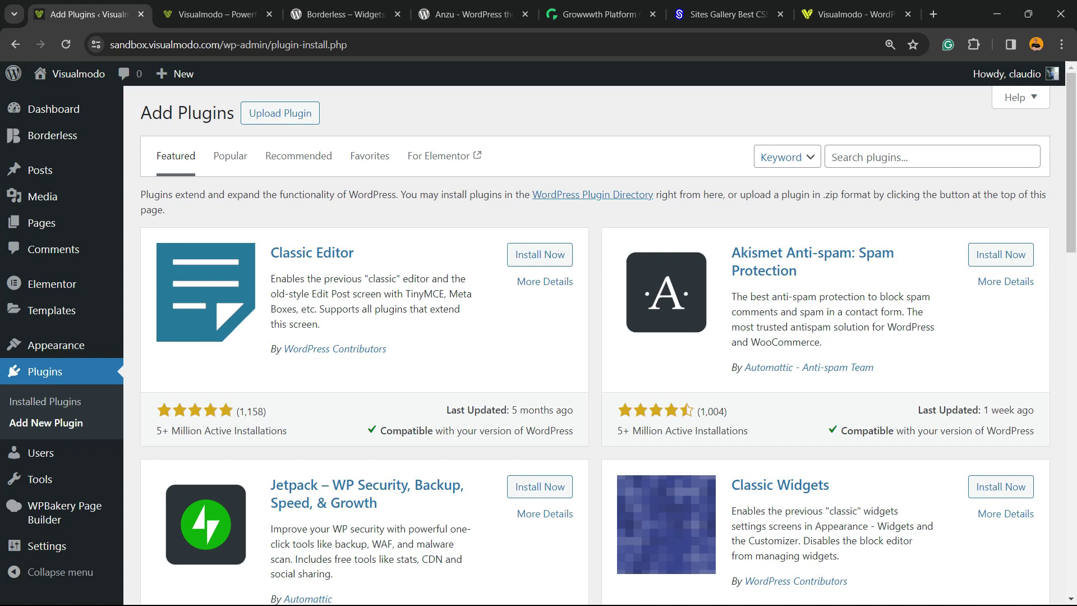
pyautogui.click(882, 160)
pyautogui.write('WP Accessibility')
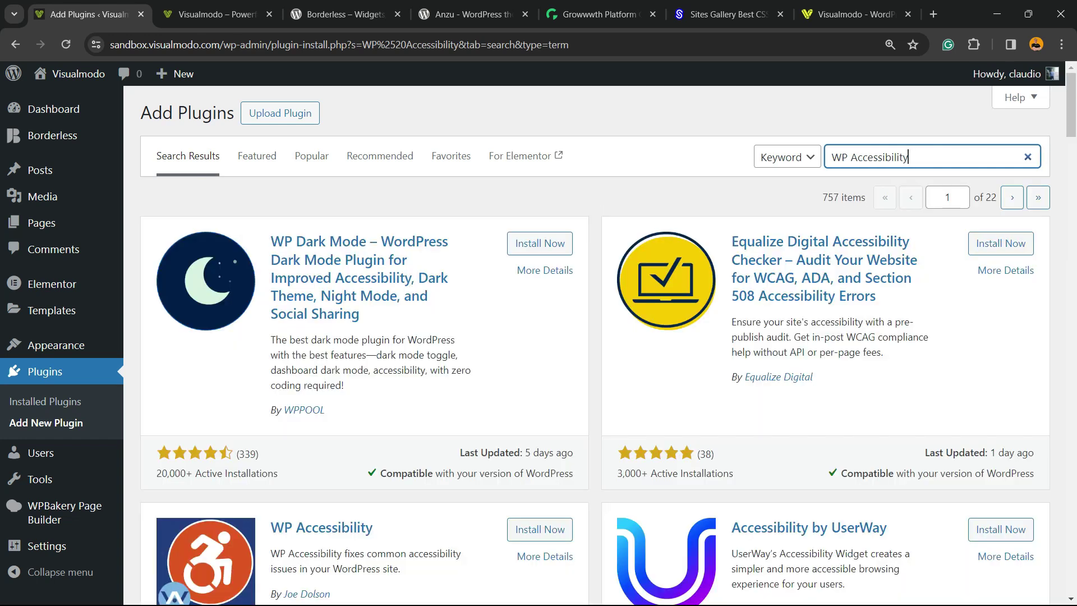
# - Install and activate the WP Accessibility plugin from the search results
pyautogui.scroll(-5, 594, 345)
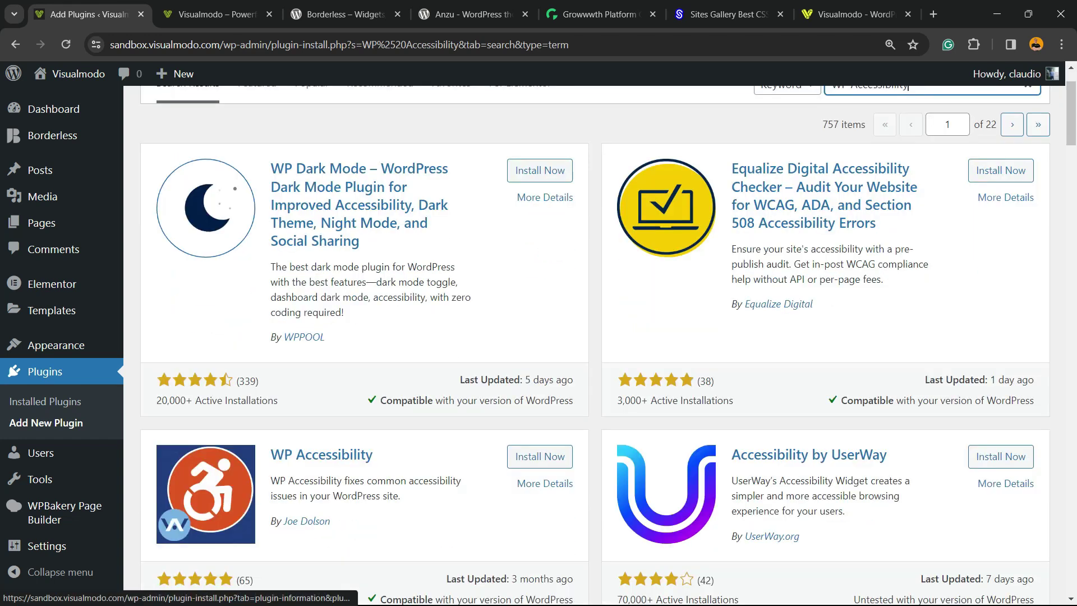
pyautogui.moveTo(373, 247)
pyautogui.mouseDown()
pyautogui.moveTo(269, 248)
pyautogui.moveTo(374, 247)
pyautogui.mouseUp()
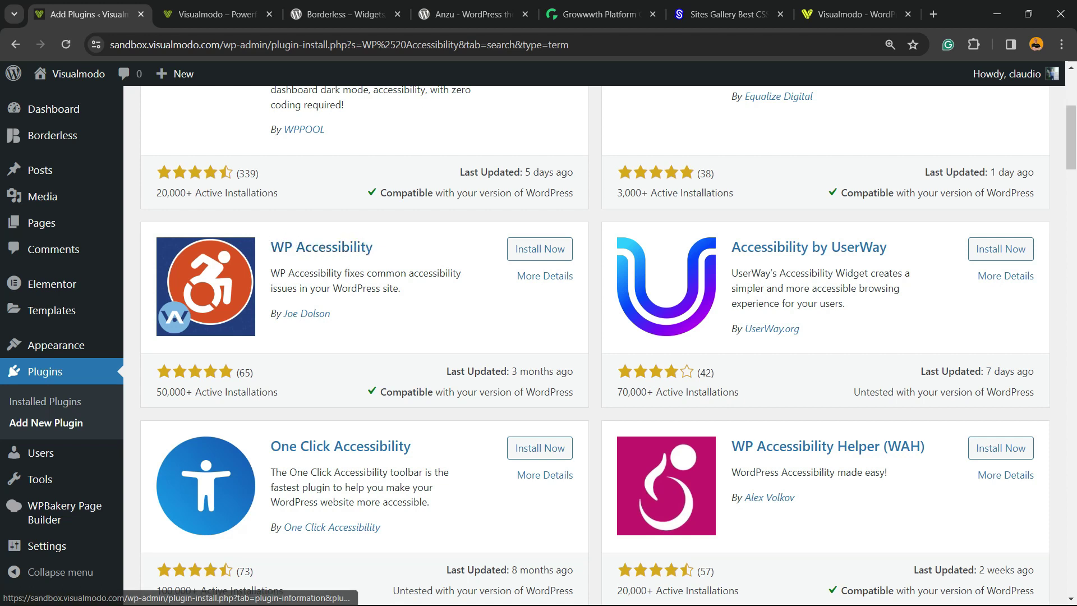
pyautogui.moveTo(331, 313); pyautogui.dragTo(284, 248)
pyautogui.click(284, 248)
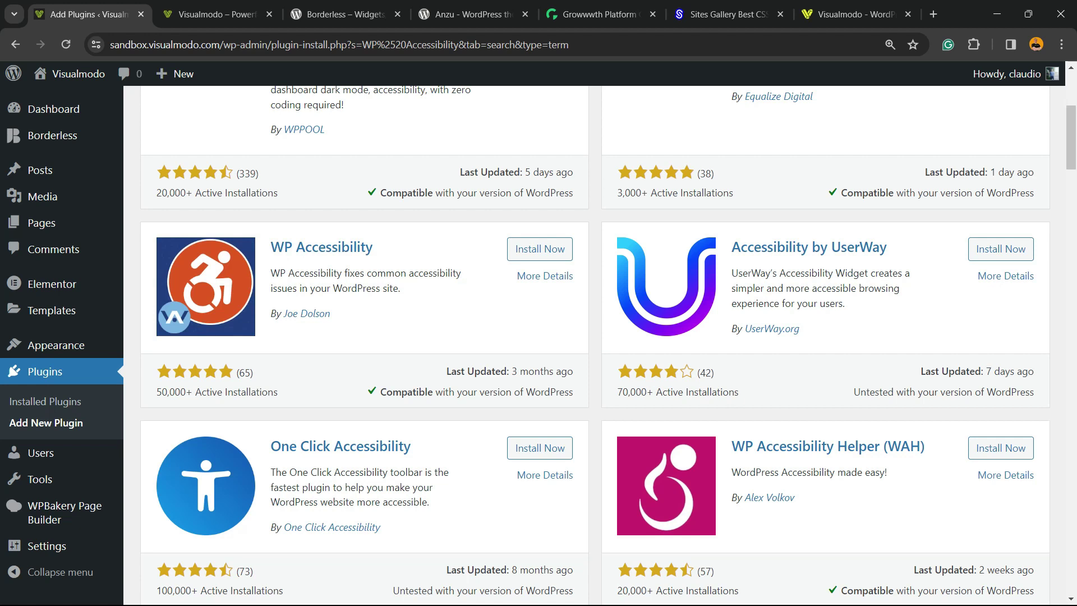
pyautogui.click(540, 248)
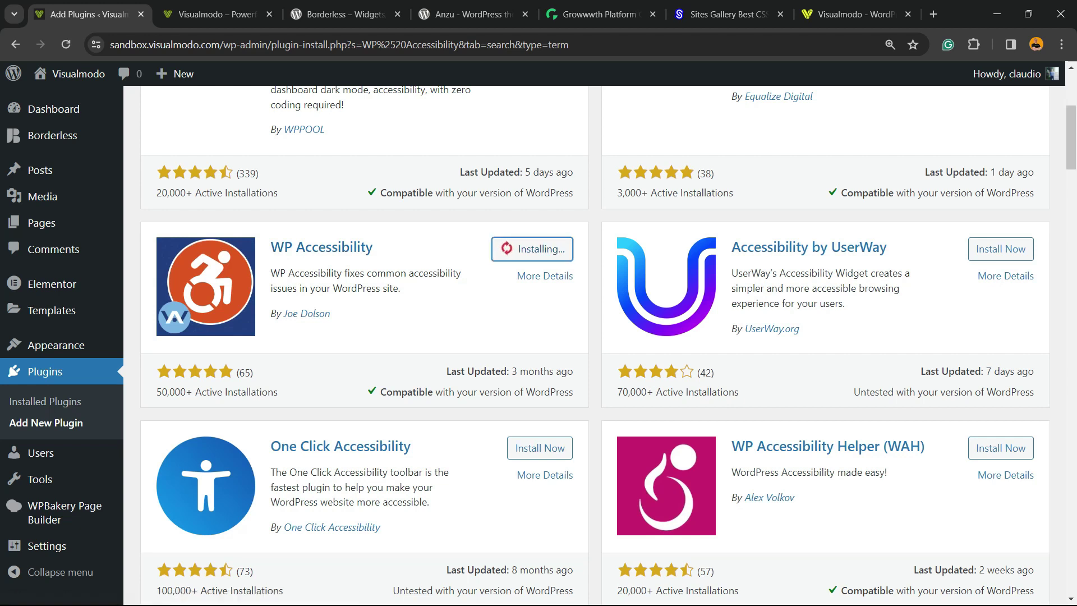
pyautogui.click(544, 248)
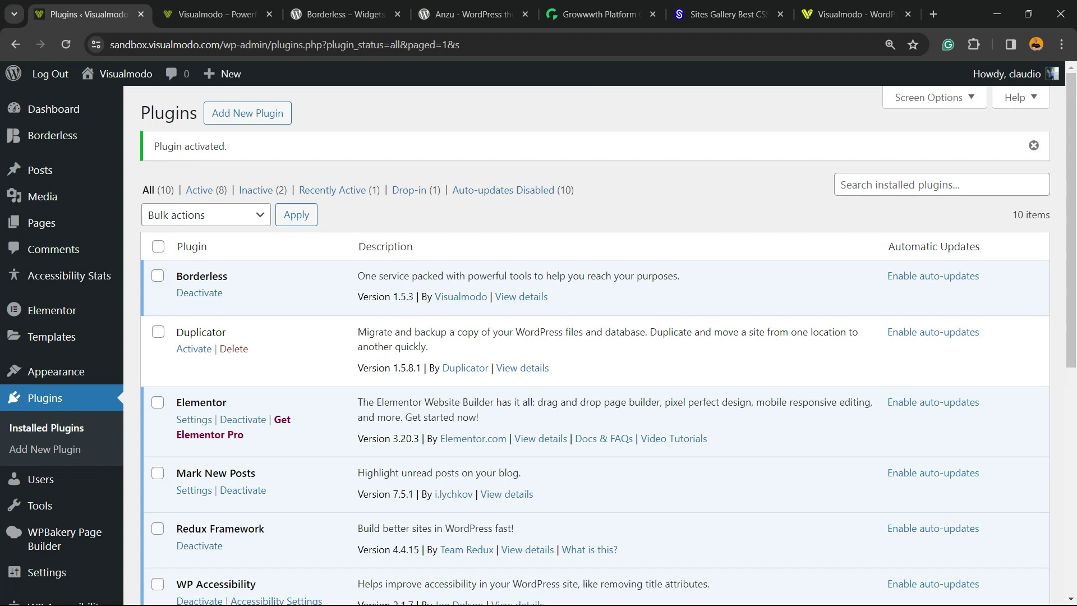
# - Open the settings page of the WP Accessibility plugin
pyautogui.moveTo(56, 372)
pyautogui.moveTo(68, 276)
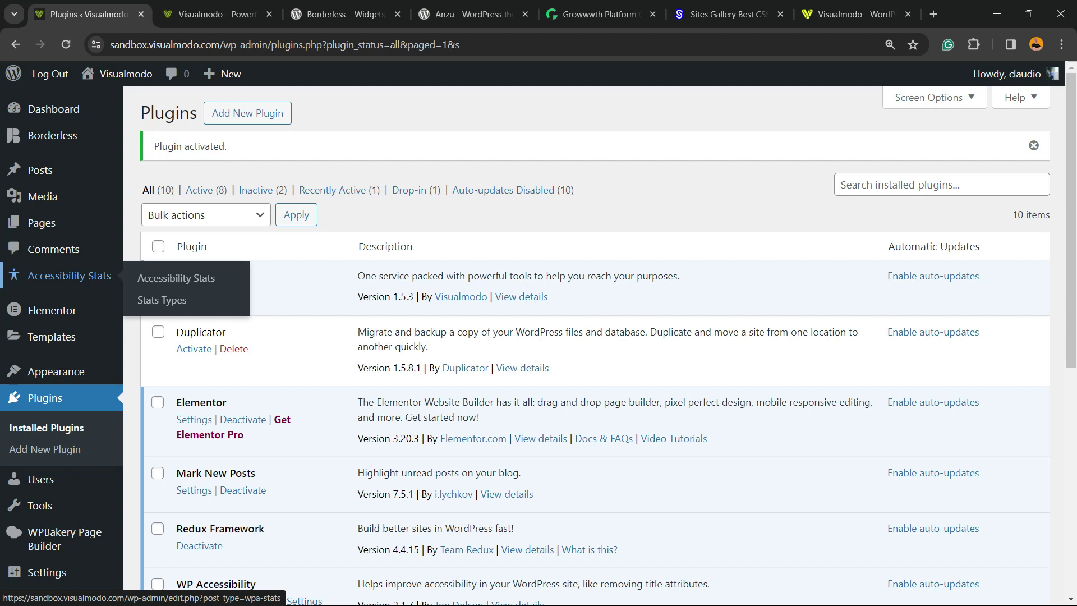
pyautogui.scroll(-3, 595, 336)
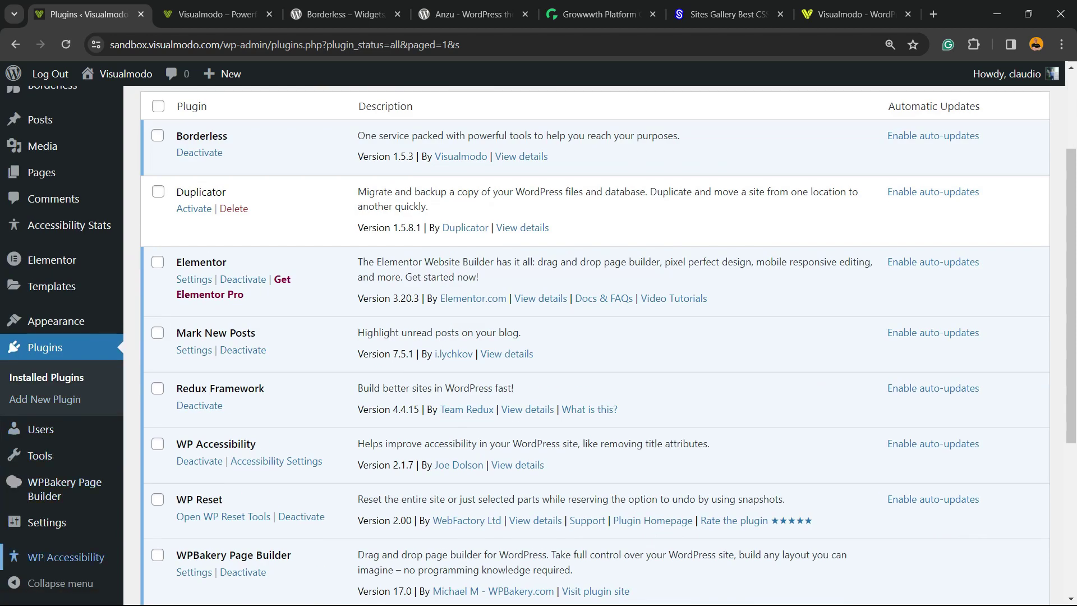
pyautogui.moveTo(67, 557)
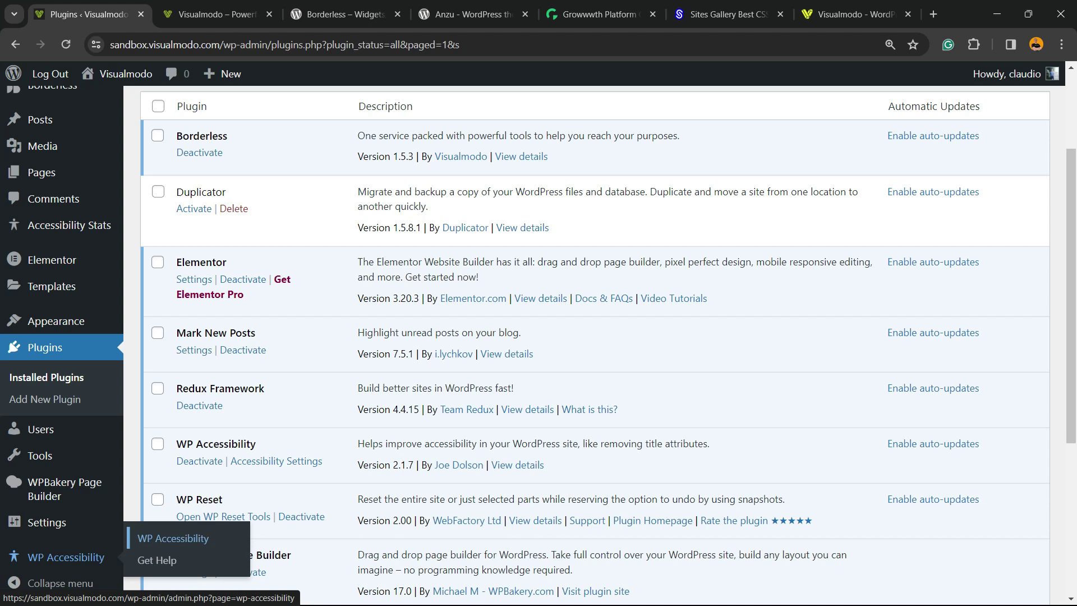
pyautogui.click(173, 538)
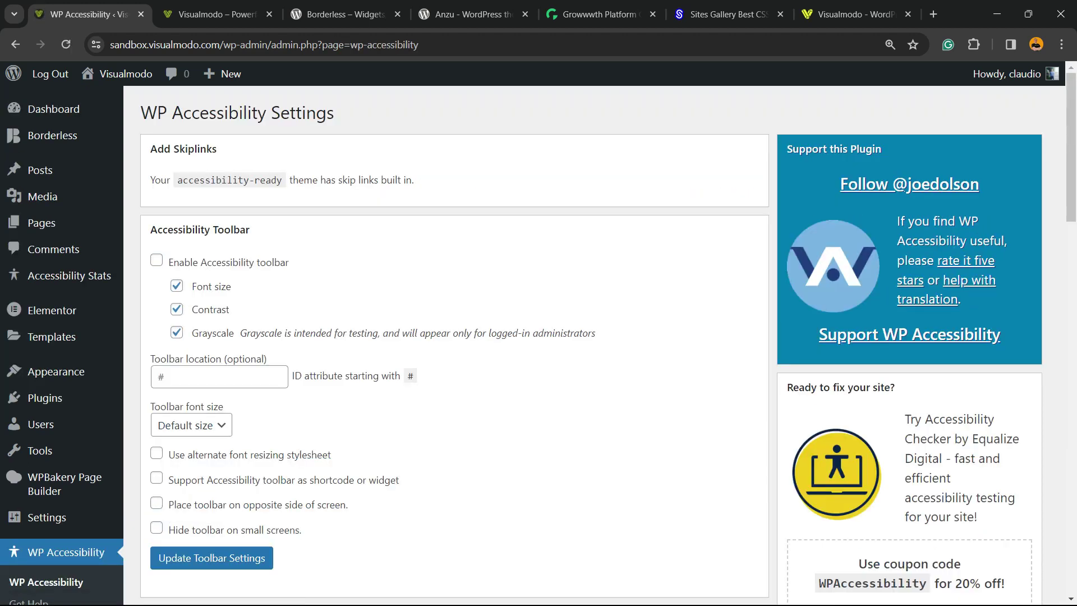
# - Try to enable the Accessibility toolbar, saving through the update for the accessibility tools section
pyautogui.hotkey('ctrl', '+')
pyautogui.hotkey('ctrl', '+')
pyautogui.hotkey('ctrl', '+')
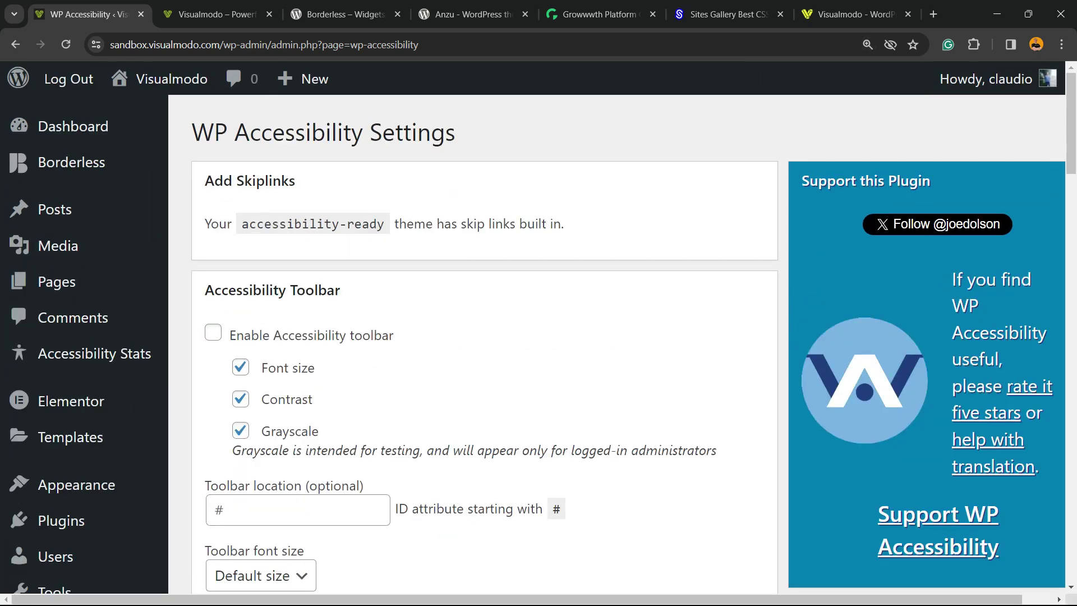
pyautogui.tripleClick(415, 224)
pyautogui.click(213, 332)
pyautogui.scroll(-20, 483, 337)
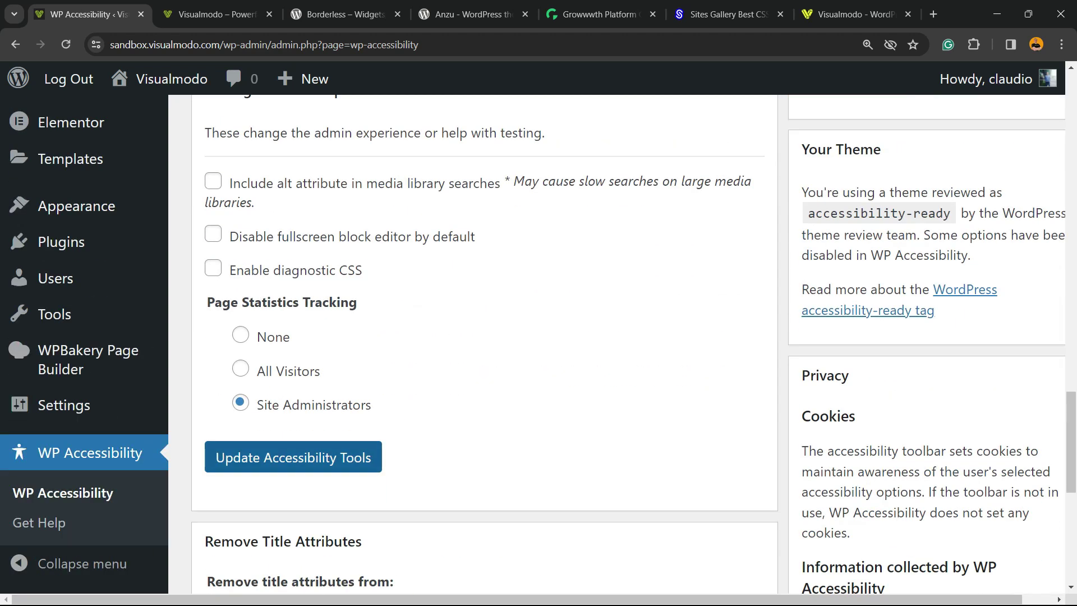
pyautogui.scroll(10, 482, 336)
pyautogui.click(308, 404)
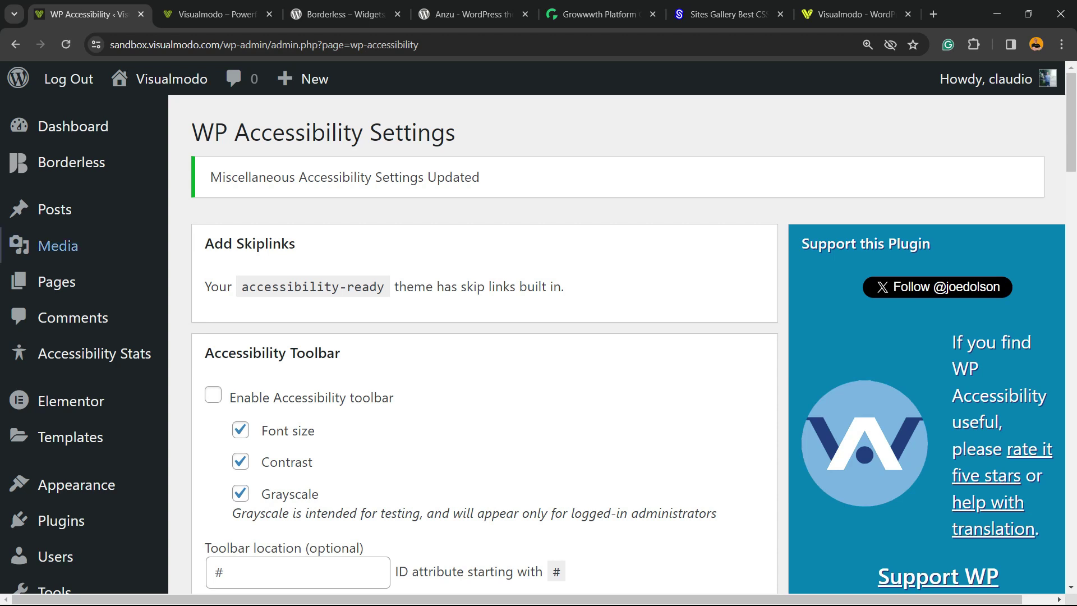
# - Reload the site's public home page and check it for the accessibility toolbar
pyautogui.click(214, 14)
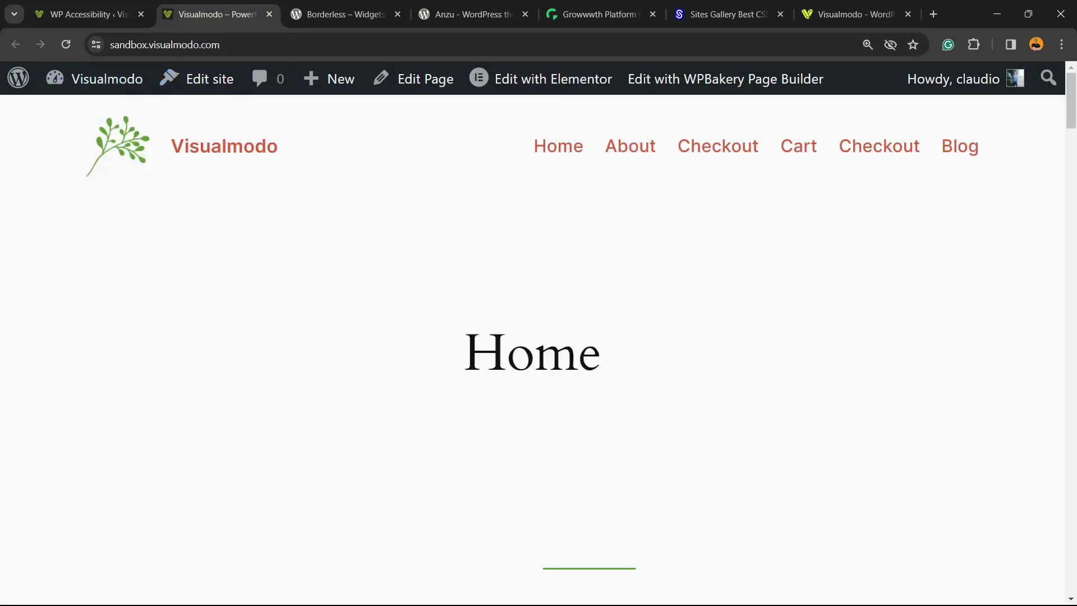
pyautogui.hotkey('ctrl', '-')
pyautogui.press('F5')
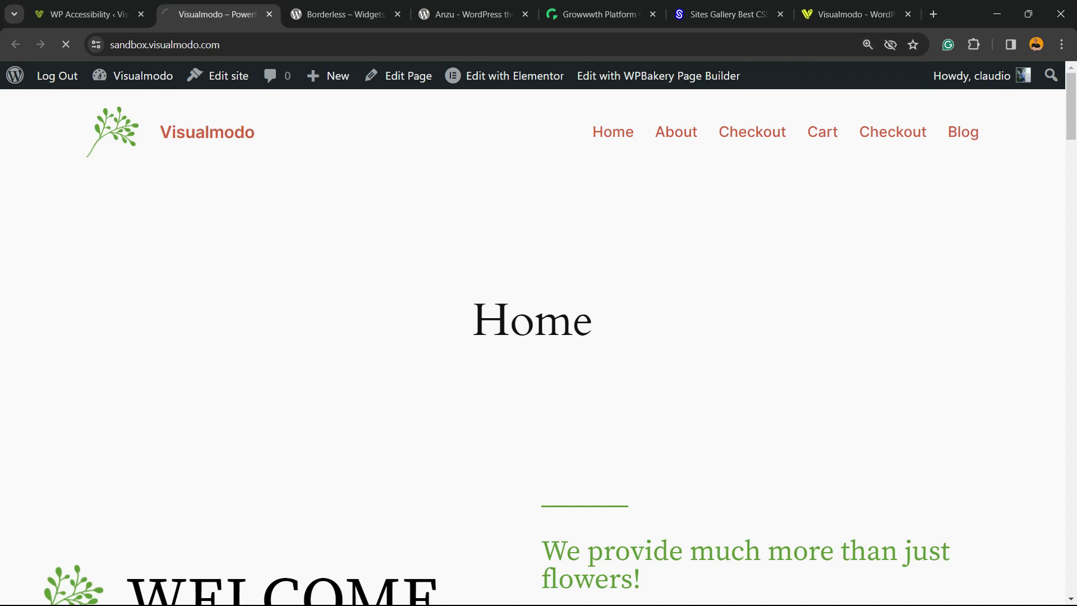
pyautogui.scroll(-8, 538, 347)
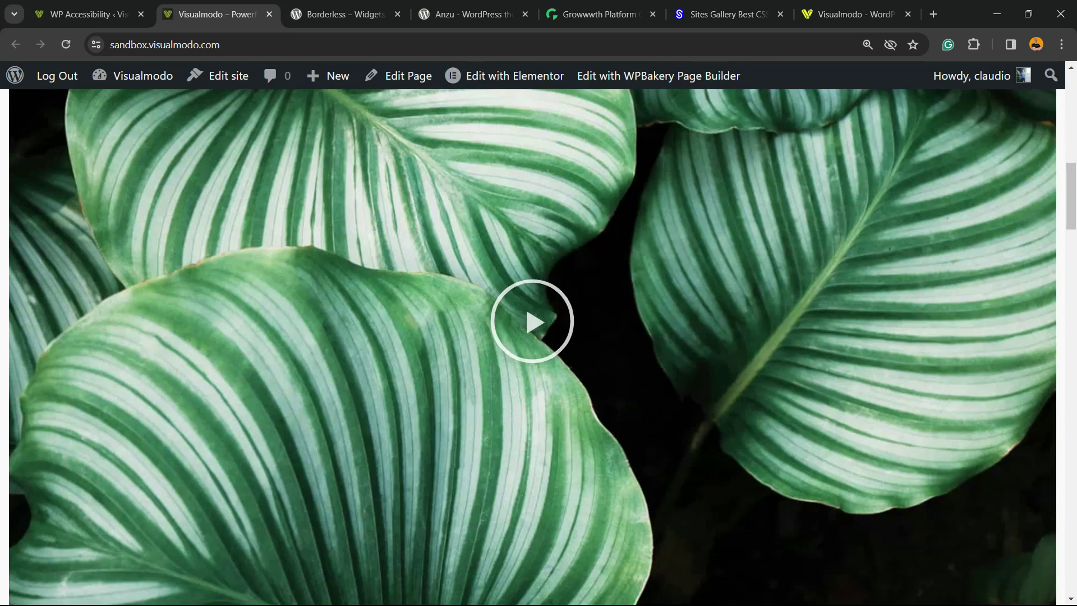
pyautogui.scroll(7, 538, 348)
pyautogui.scroll(1, 538, 348)
# - Return to the WP Accessibility settings, enable the Accessibility toolbar and save the toolbar settings
pyautogui.click(90, 14)
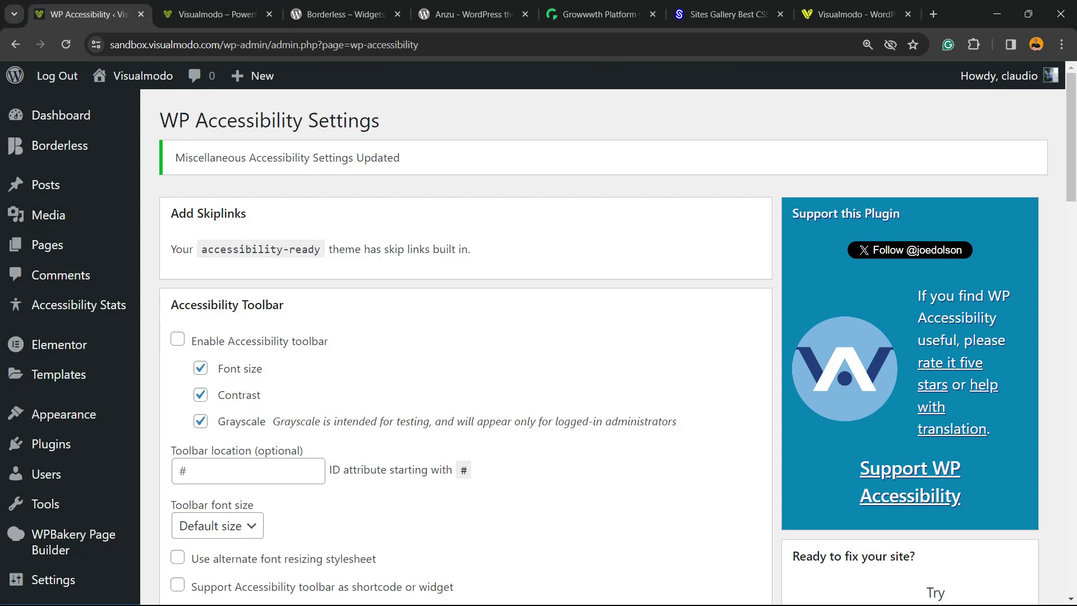
pyautogui.scroll(-2, 538, 348)
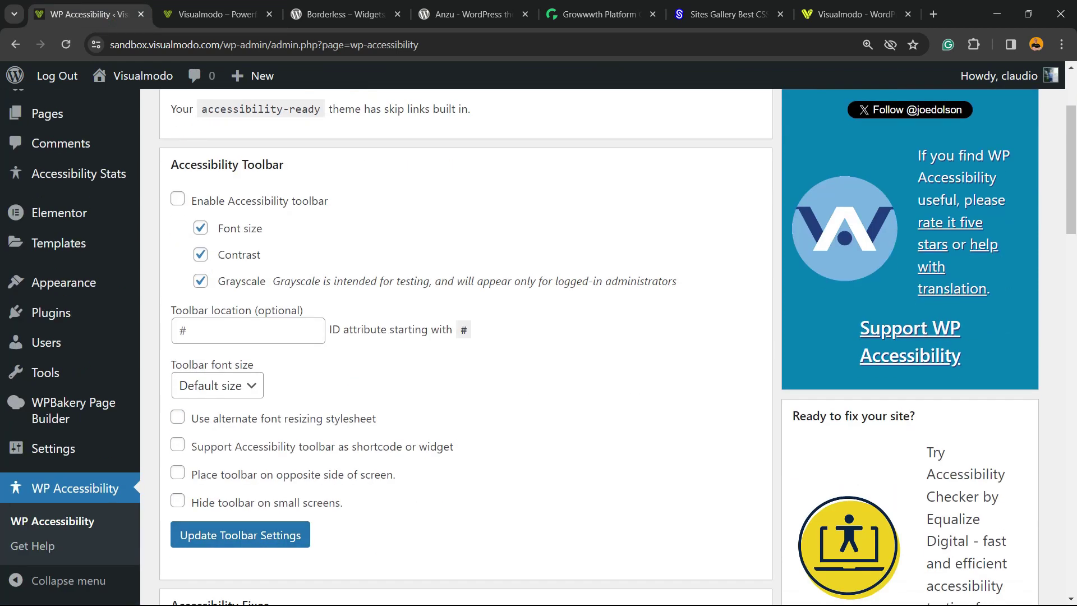
pyautogui.click(178, 199)
pyautogui.click(240, 534)
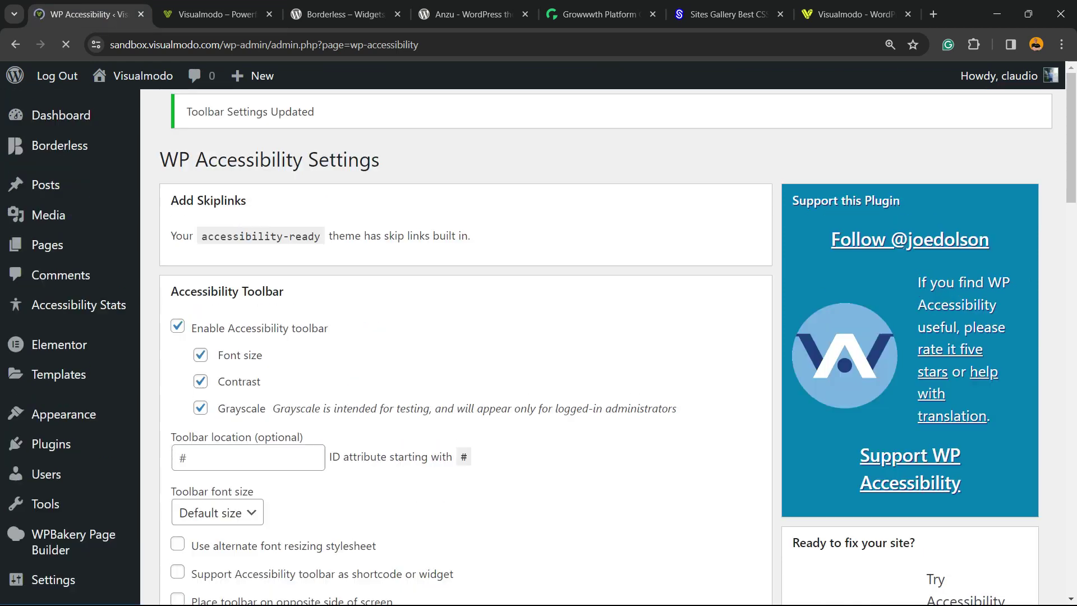
# - Reload the site's home page and try the toolbar's high contrast and grayscale toggles
pyautogui.hotkey('ctrl', 'Tab')
pyautogui.press('F5')
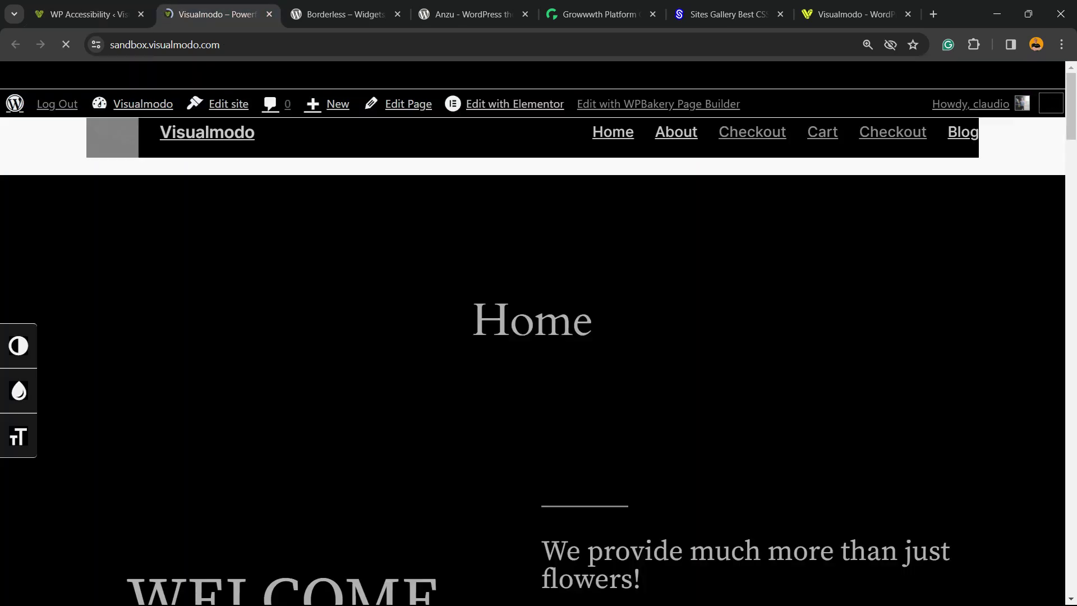
pyautogui.click(18, 346)
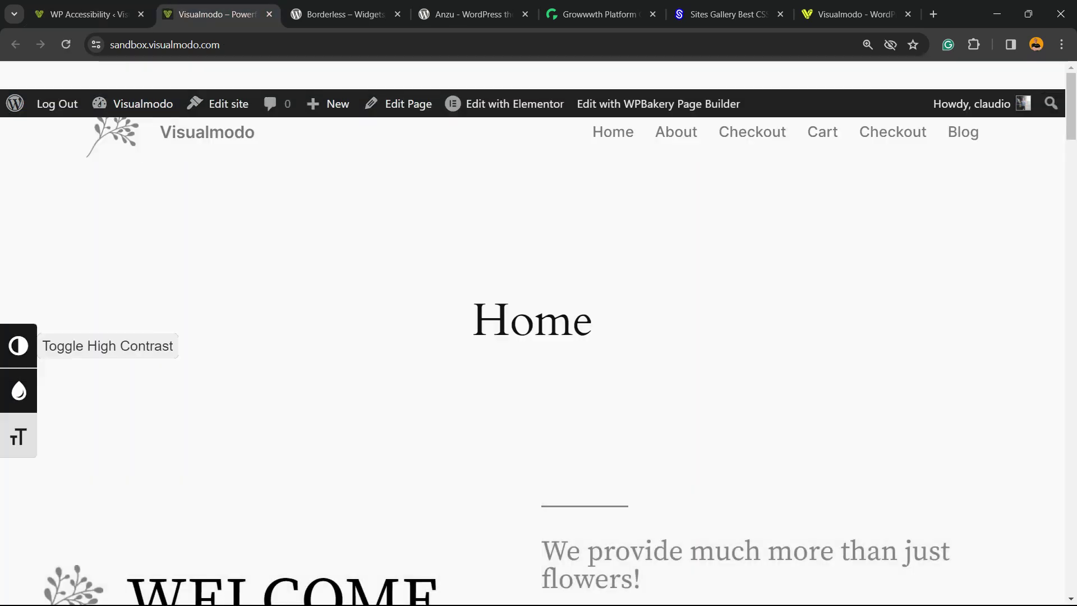
pyautogui.click(19, 391)
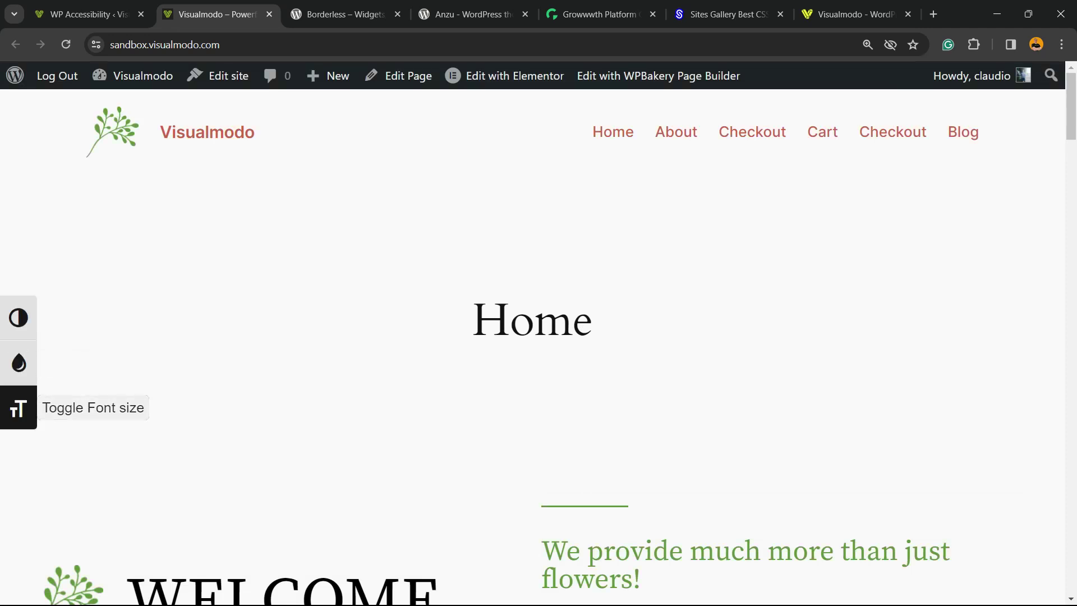
# - Toggle the accessibility toolbar's font size on and off and examine the home page text
pyautogui.click(18, 407)
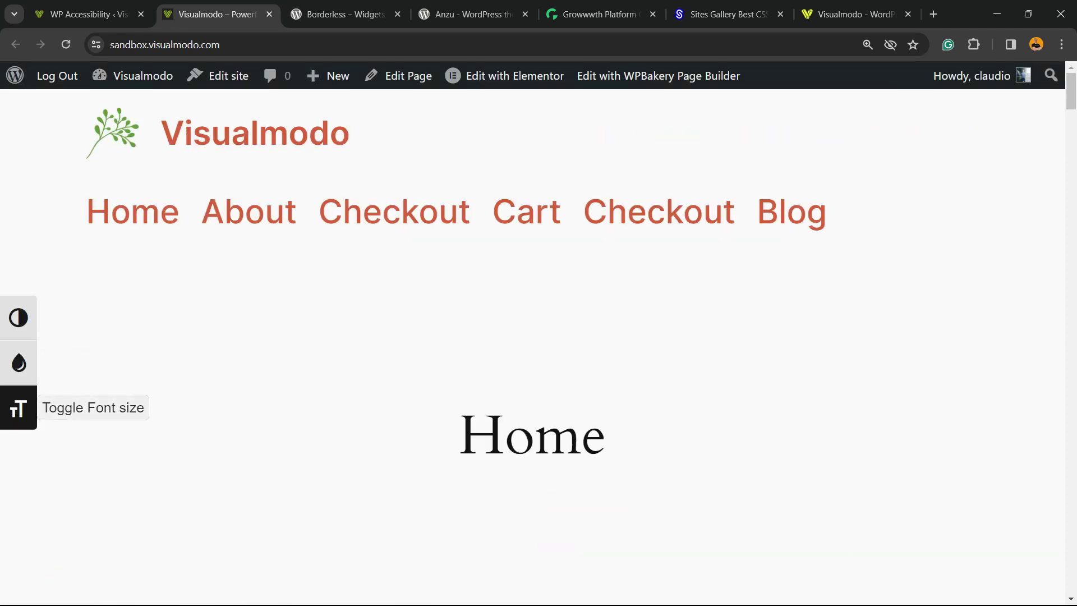
pyautogui.click(19, 407)
pyautogui.click(18, 407)
pyautogui.click(18, 408)
pyautogui.scroll(-2, 18, 407)
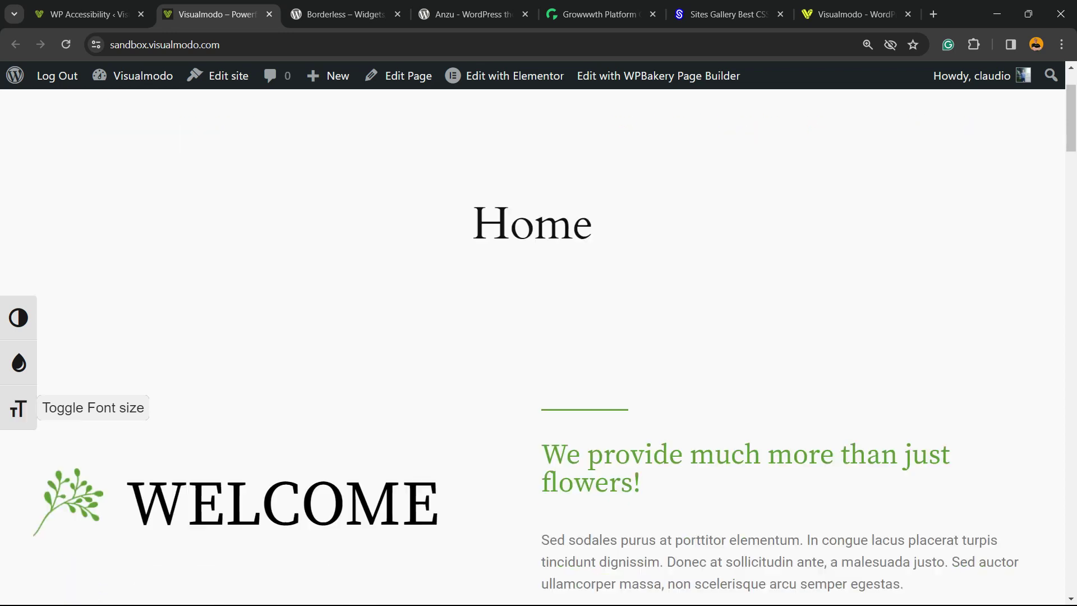
pyautogui.scroll(-1, 18, 407)
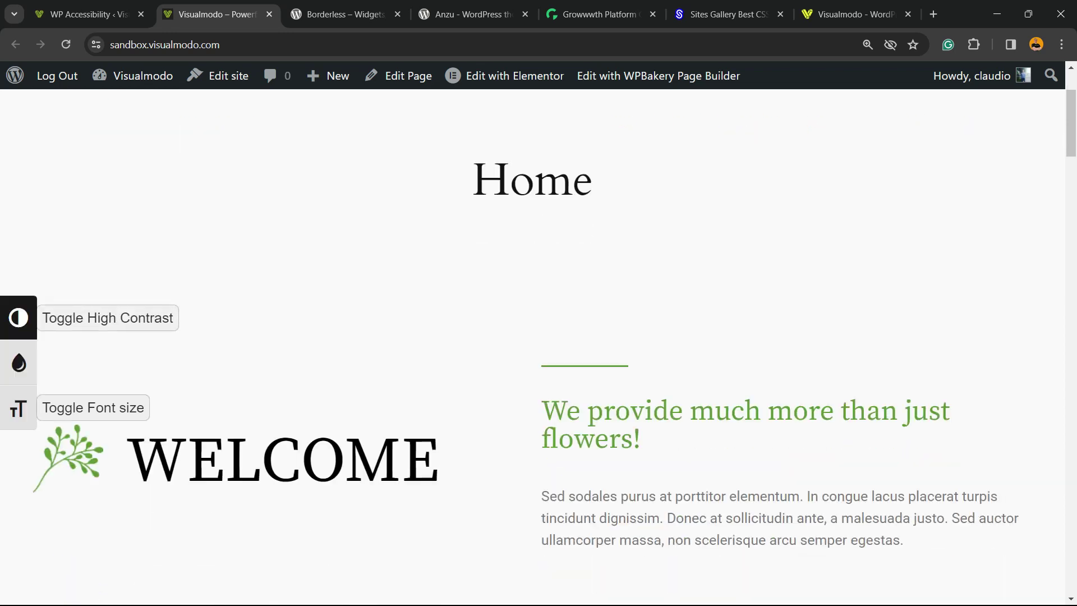
# - Return to the WP Accessibility settings and review the Accessibility Toolbar options, including the toolbar font size choices
pyautogui.click(89, 14)
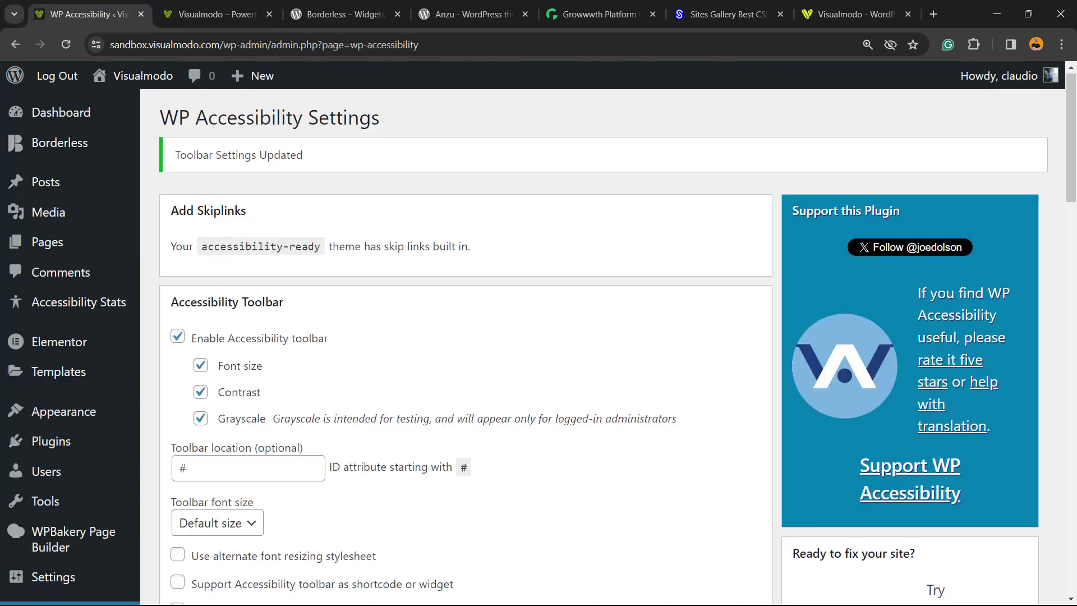
pyautogui.scroll(-3, 465, 337)
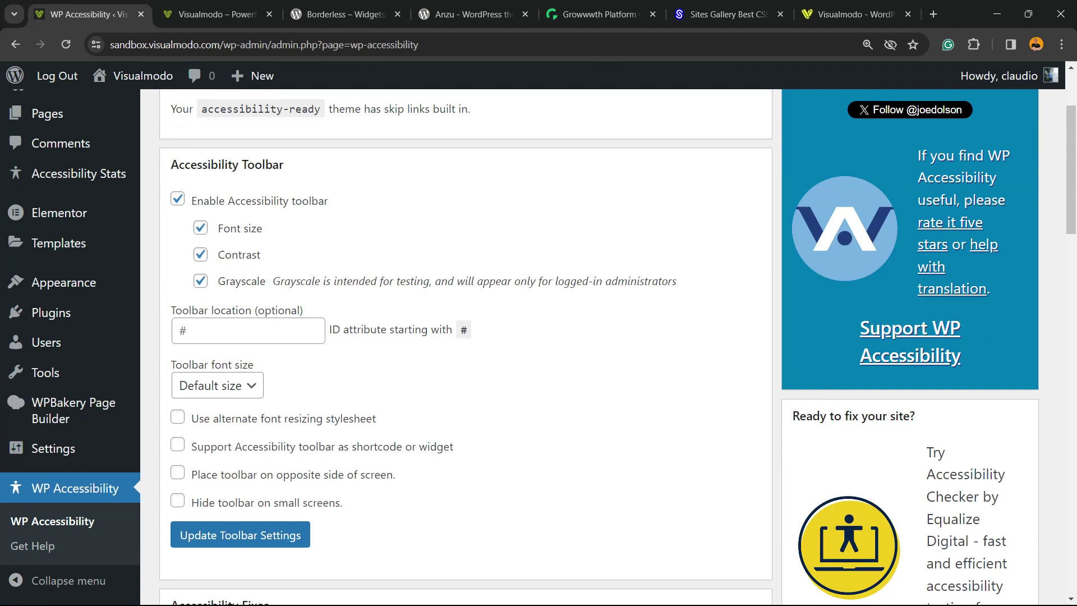
pyautogui.click(217, 385)
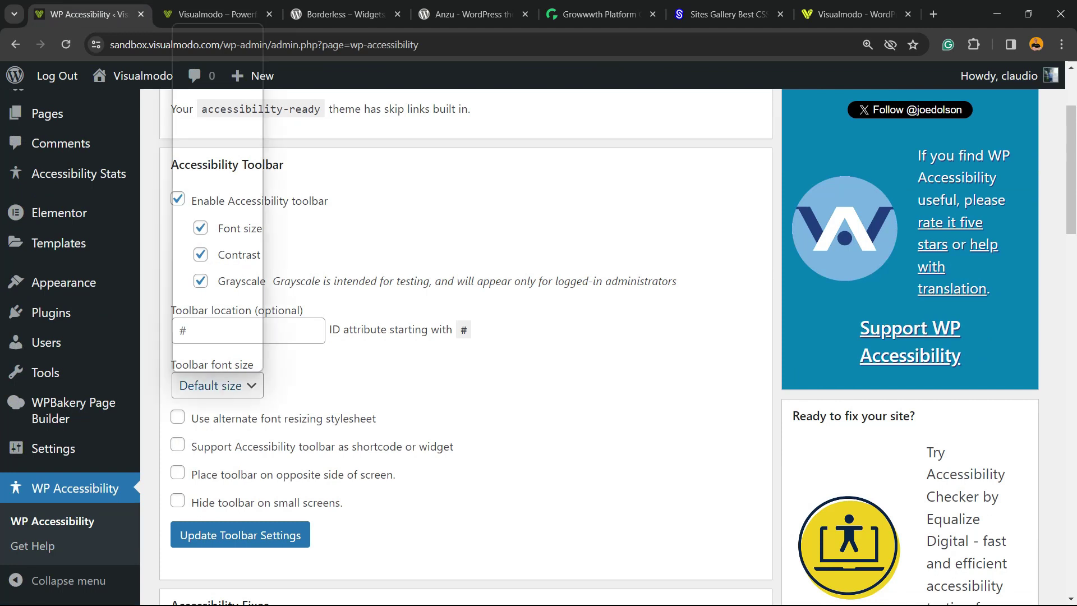
pyautogui.scroll(-3, 465, 337)
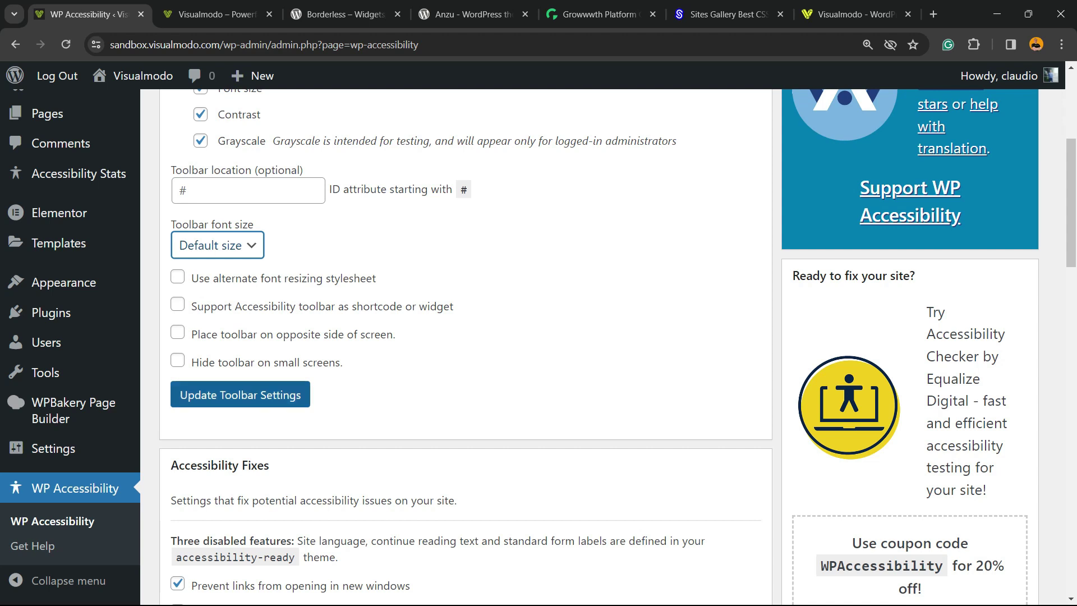
pyautogui.hotkey('ctrl', '+')
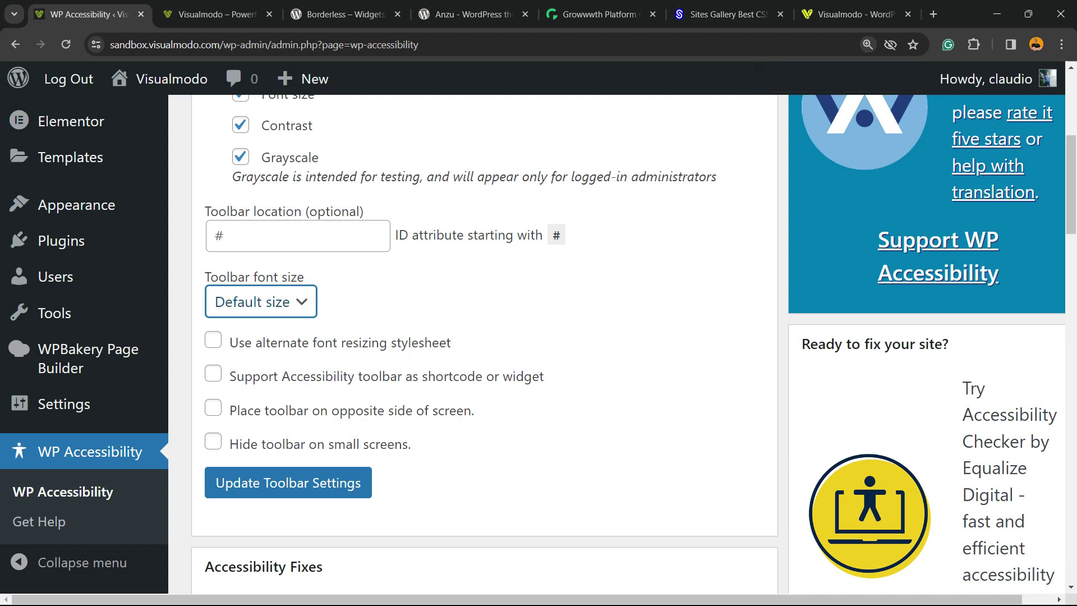
pyautogui.scroll(-2, 482, 342)
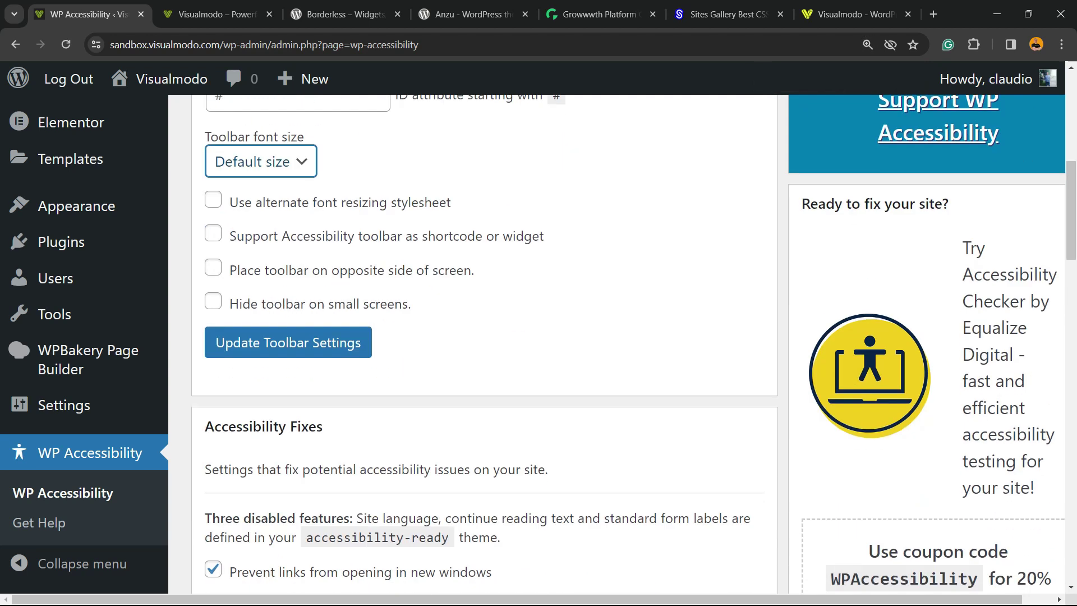
# - Review the Accessibility Fixes options and toggle the outline on keyboard focus setting on and back off
pyautogui.scroll(-4, 482, 342)
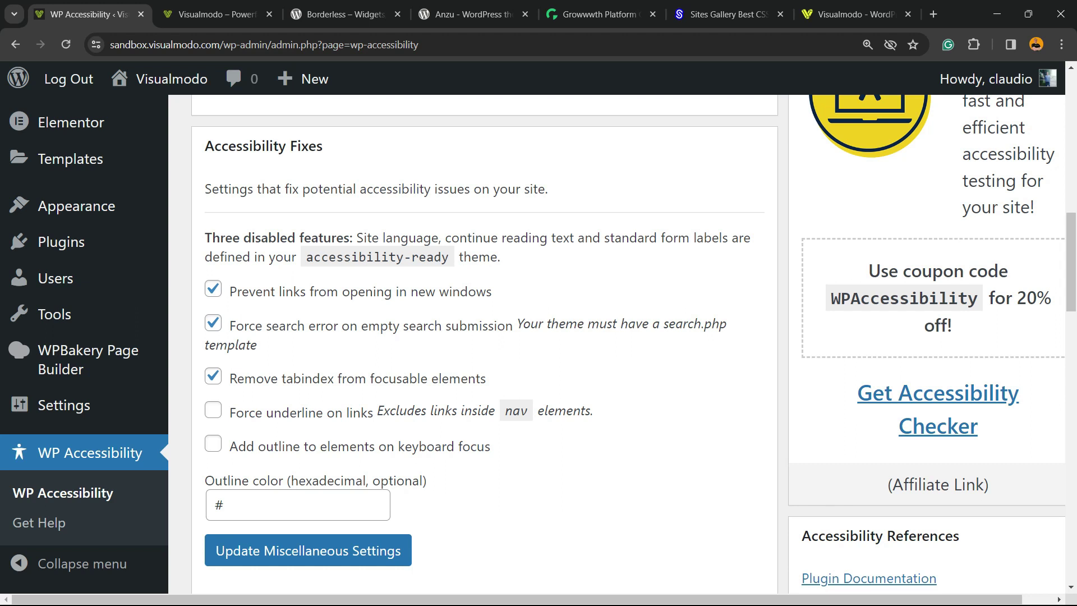
pyautogui.tripleClick(517, 411)
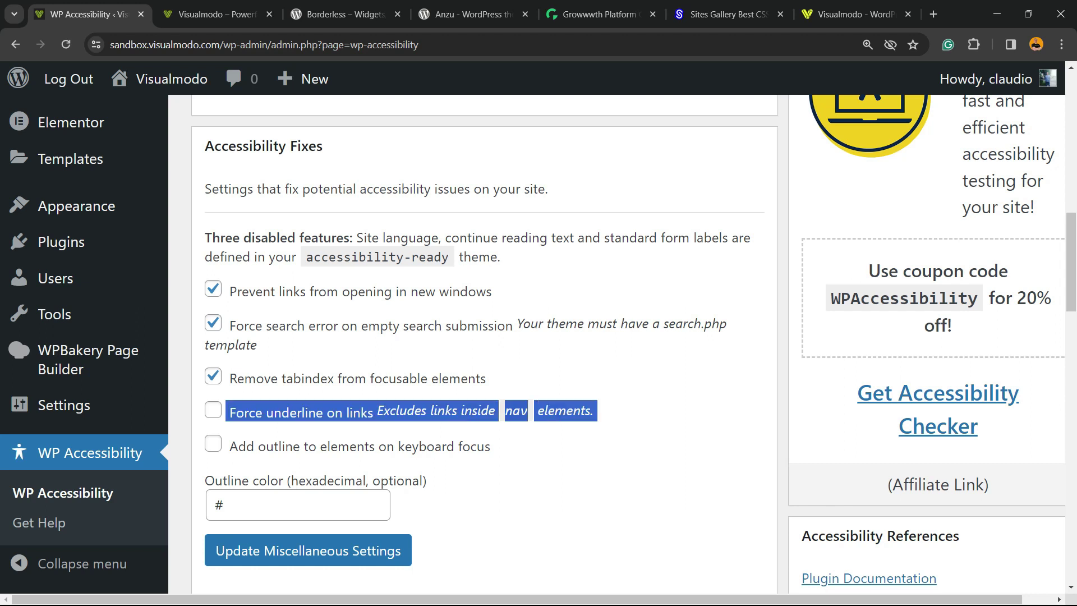
pyautogui.doubleClick(241, 446)
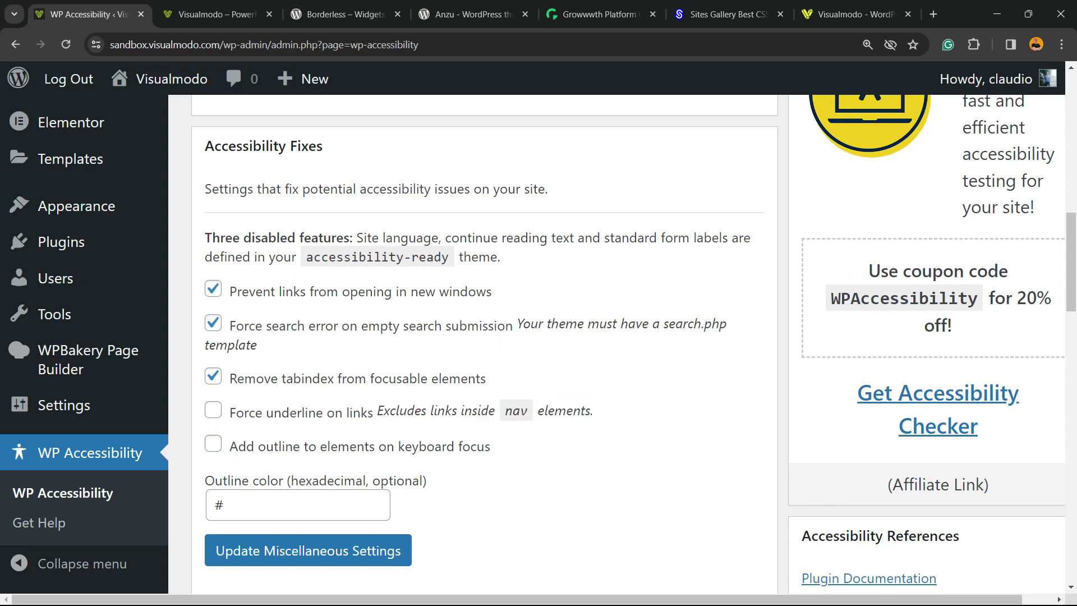
pyautogui.click(213, 443)
pyautogui.scroll(-2, 472, 337)
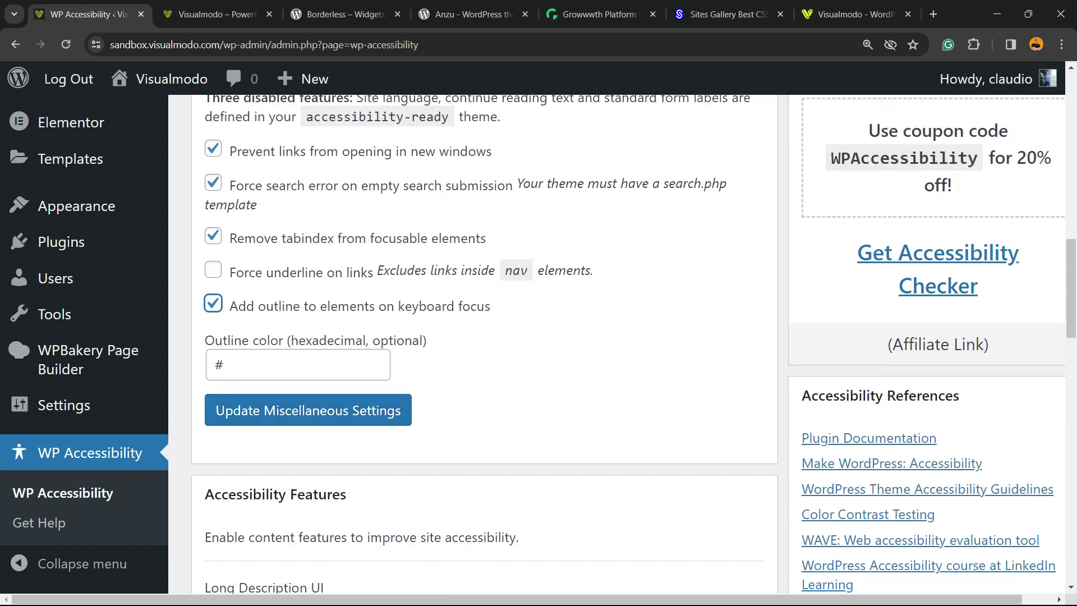
pyautogui.press('space')
# - Review the Accessibility Features section, including the Long Description UI choices and the content summary options
pyautogui.scroll(-4, 471, 337)
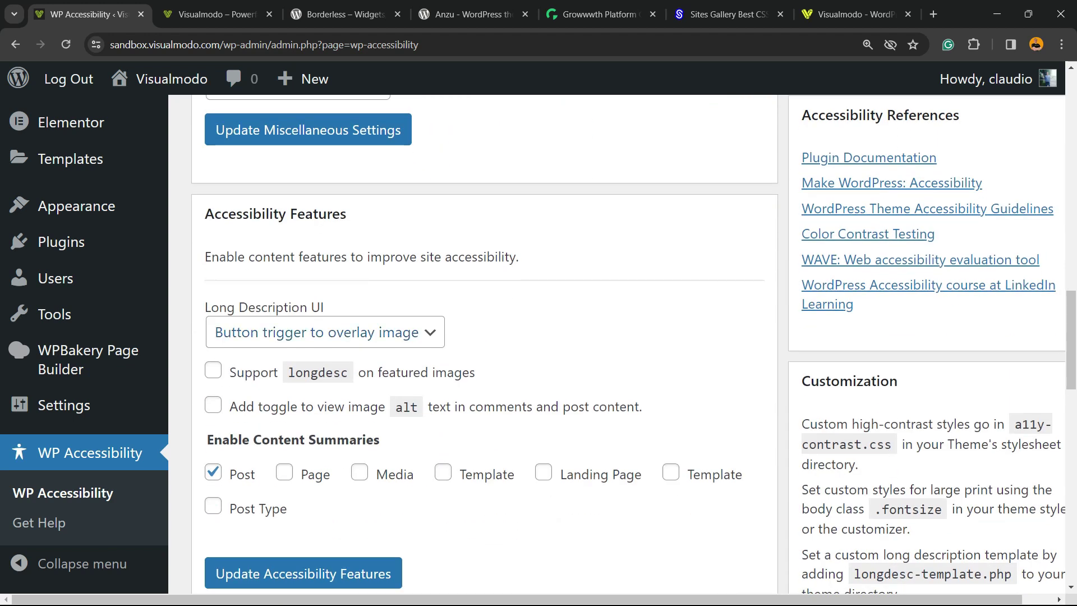
pyautogui.click(317, 333)
pyautogui.press('Escape')
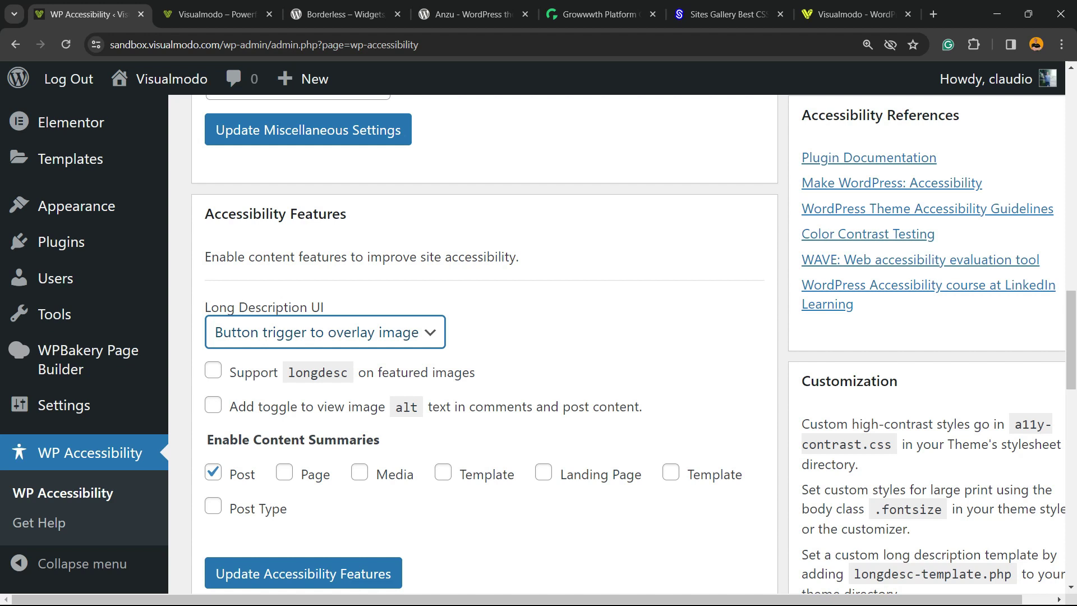
pyautogui.scroll(-2, 485, 336)
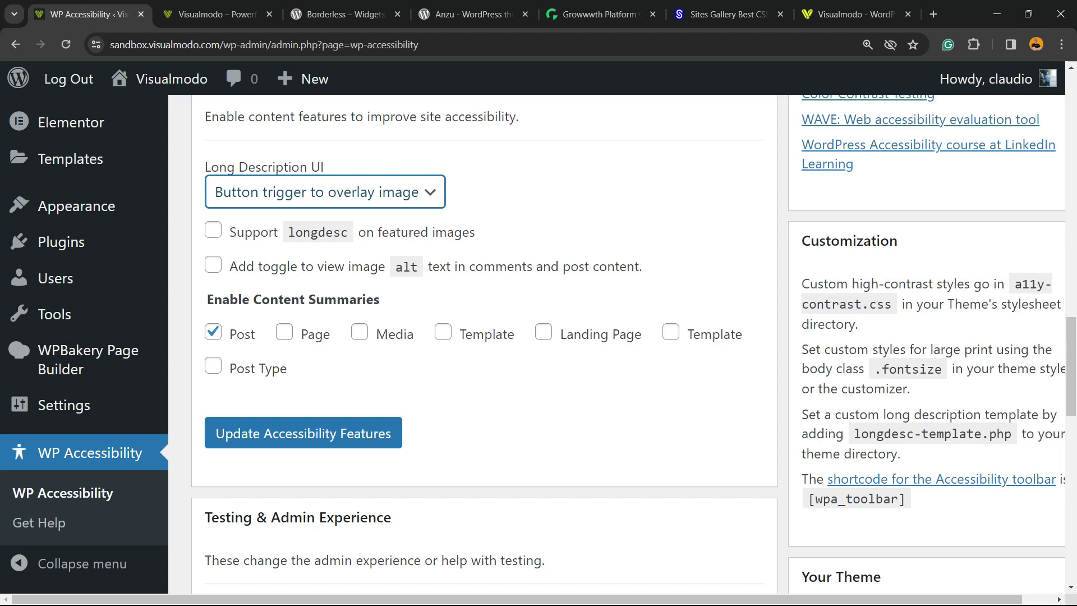
pyautogui.scroll(-5, 485, 337)
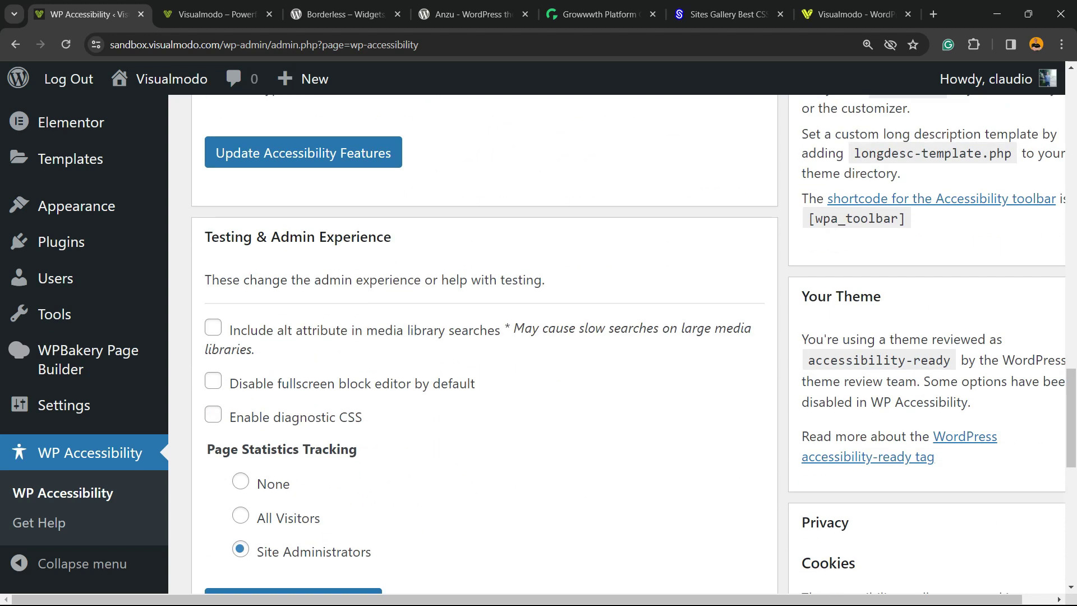
pyautogui.scroll(5, 484, 337)
pyautogui.scroll(2, 485, 337)
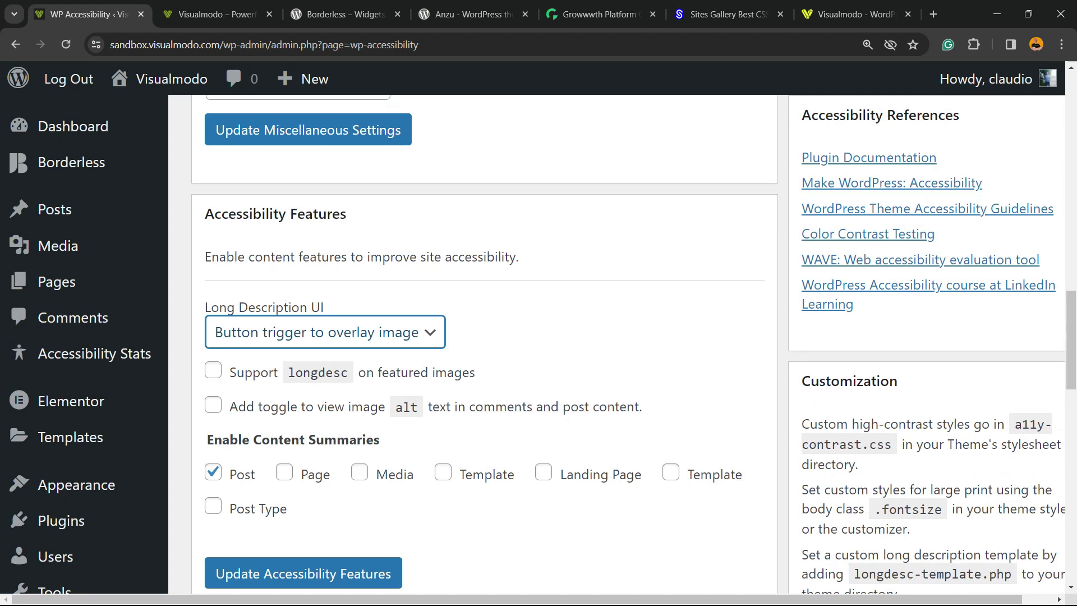
pyautogui.scroll(-2, 484, 337)
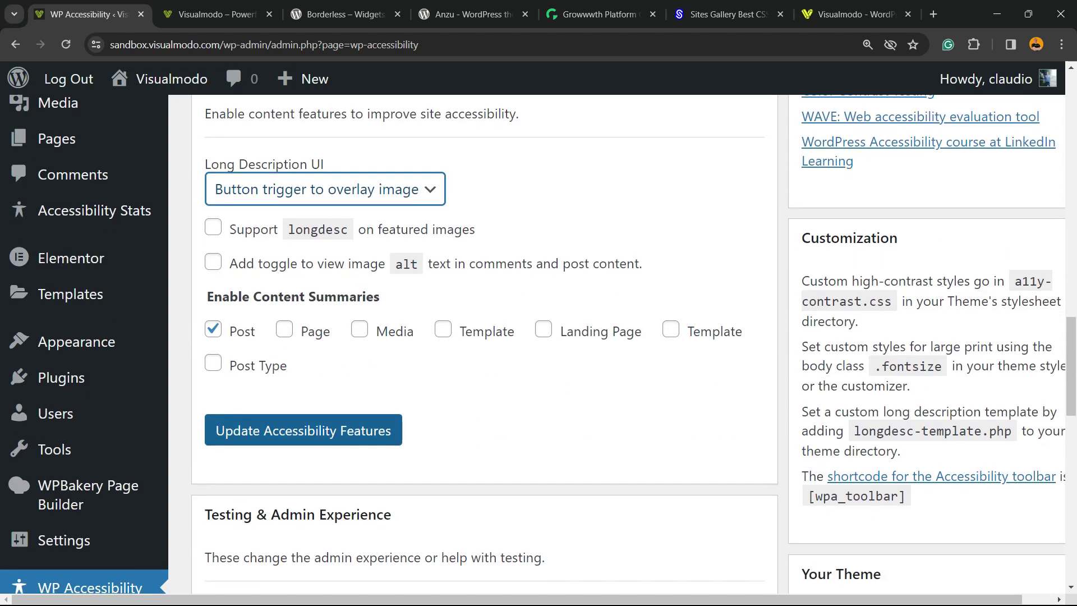
# - Examine the Testing & Admin Experience, Remove Title Attributes and Color Contrast Tester sections of the plugin settings
pyautogui.scroll(-5, 484, 336)
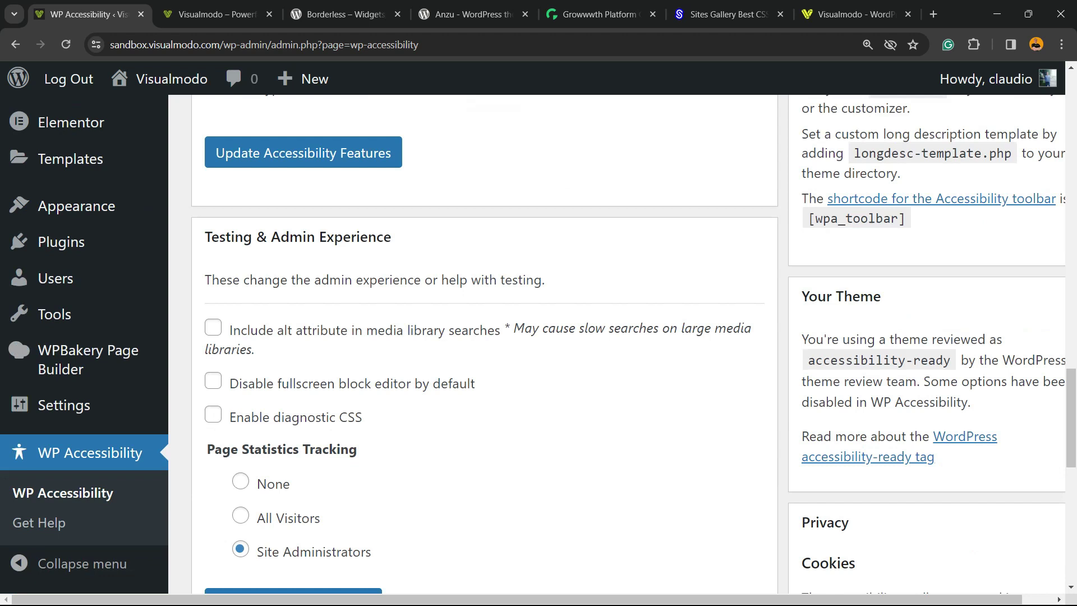
pyautogui.scroll(-5, 485, 337)
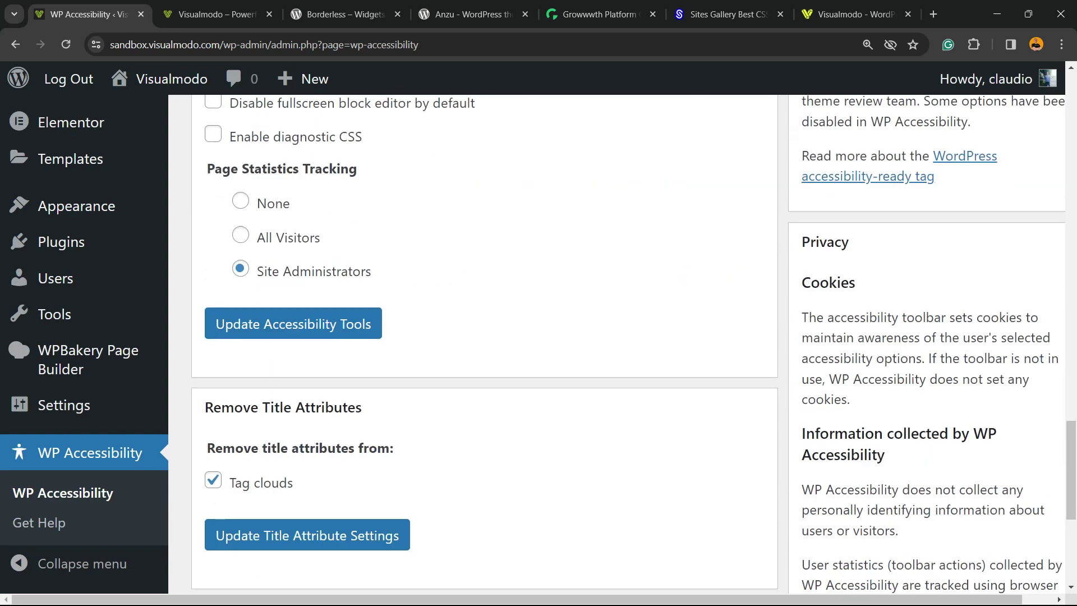
pyautogui.scroll(-3, 485, 336)
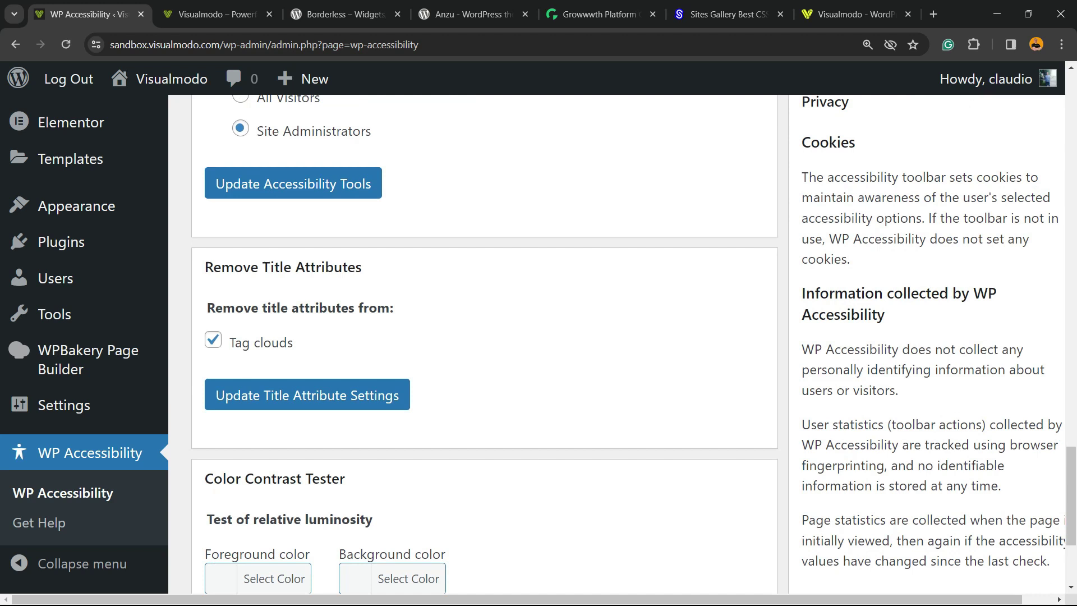
pyautogui.scroll(-3, 485, 336)
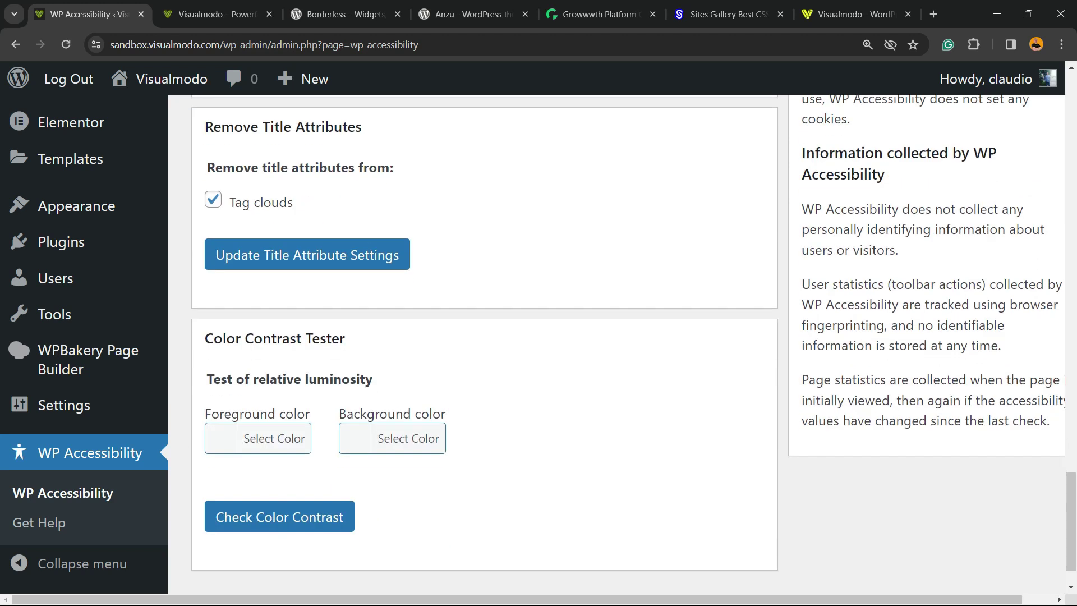
pyautogui.scroll(-1, 485, 336)
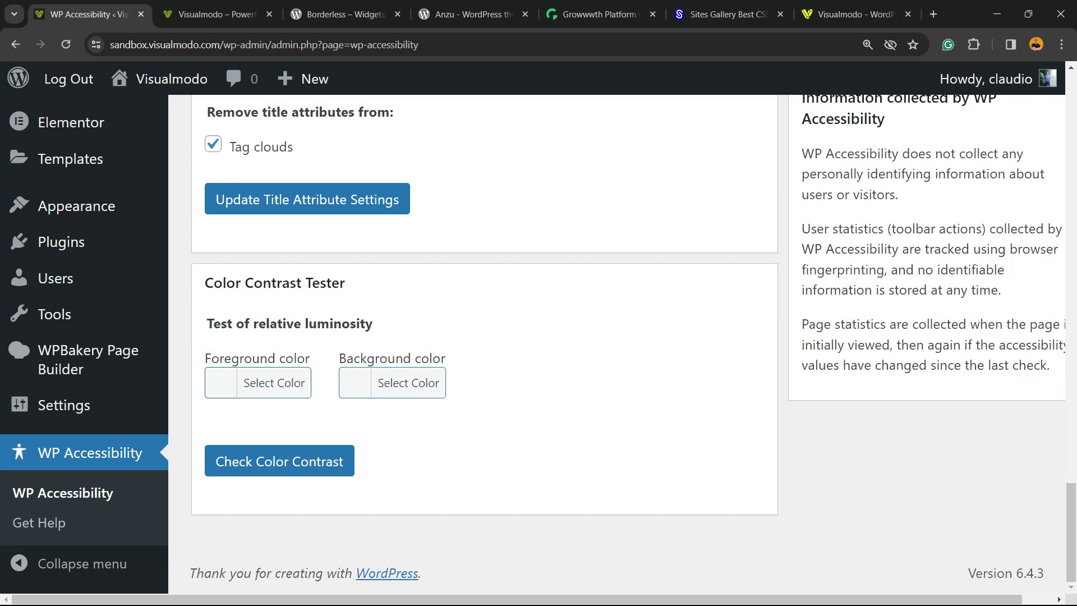
# - Open the Accessibility Stats records and the Stats Types page to look over the plugin's tracking data
pyautogui.scroll(5, 85, 337)
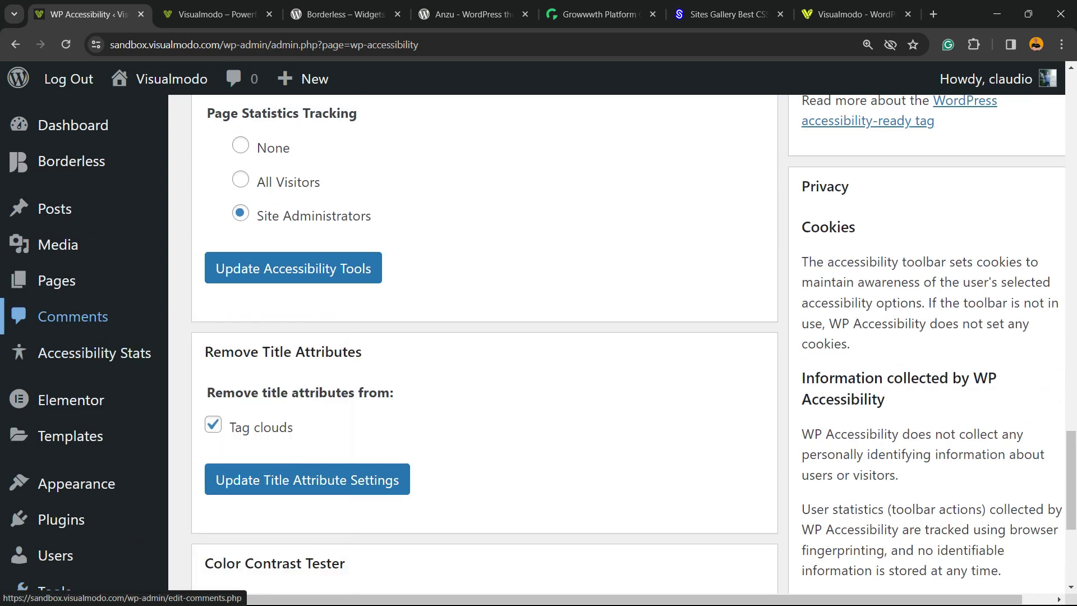
pyautogui.moveTo(96, 353)
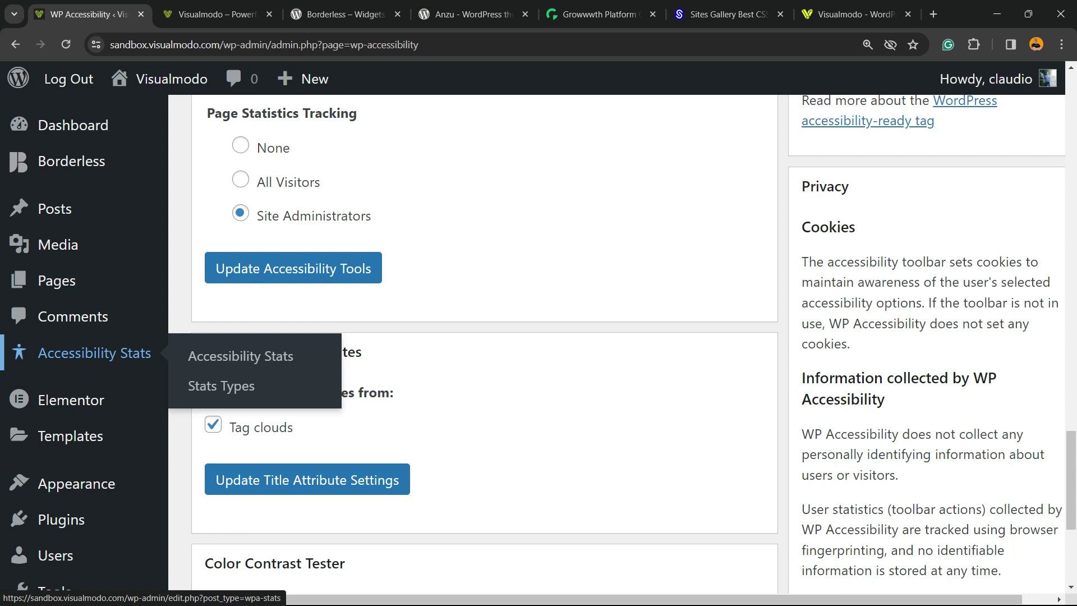
pyautogui.click(241, 356)
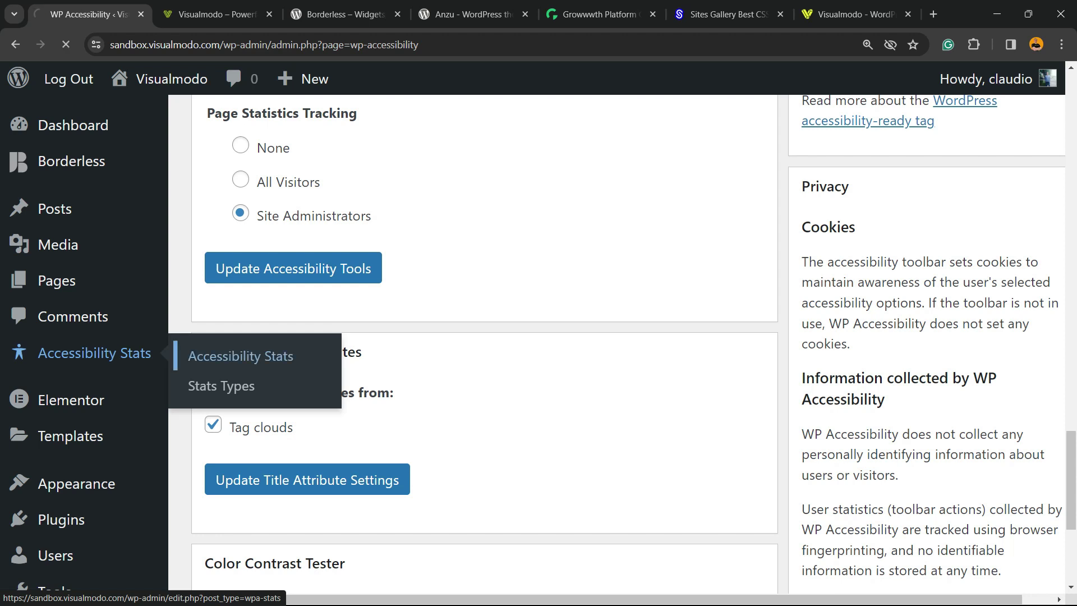
pyautogui.hotkey('ctrl', '-')
pyautogui.hotkey('ctrl', '-')
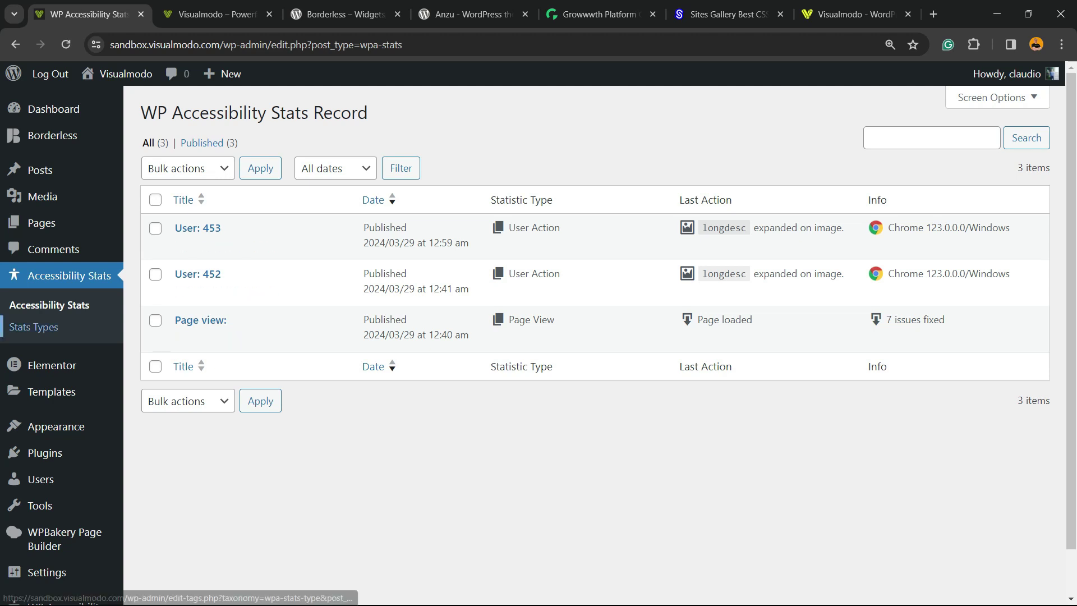
pyautogui.click(34, 326)
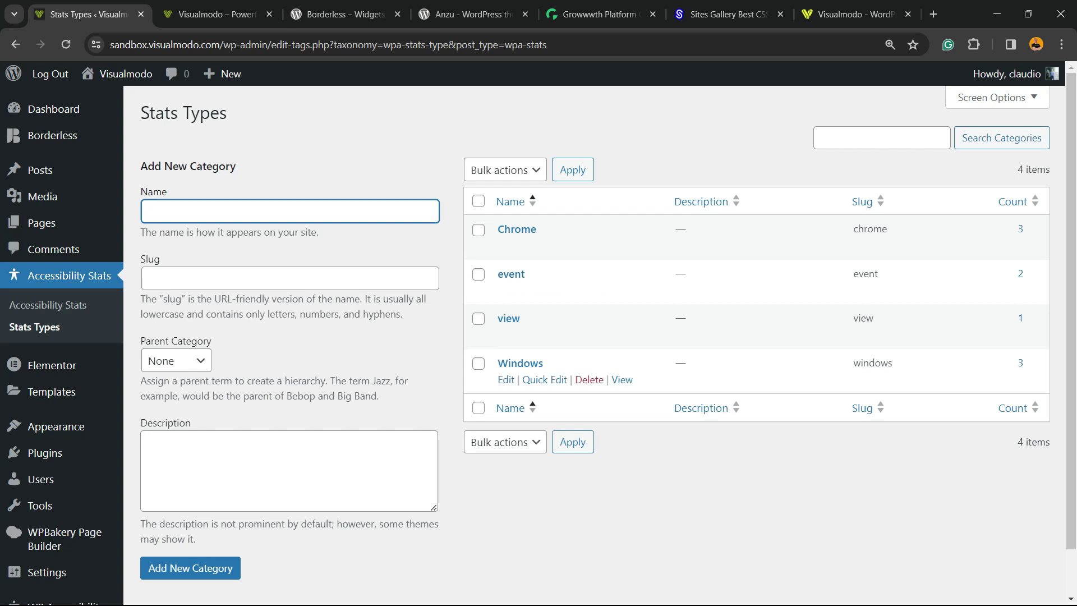
# - Return to the site's public home page and view its header alongside the accessibility toolbar
pyautogui.click(216, 14)
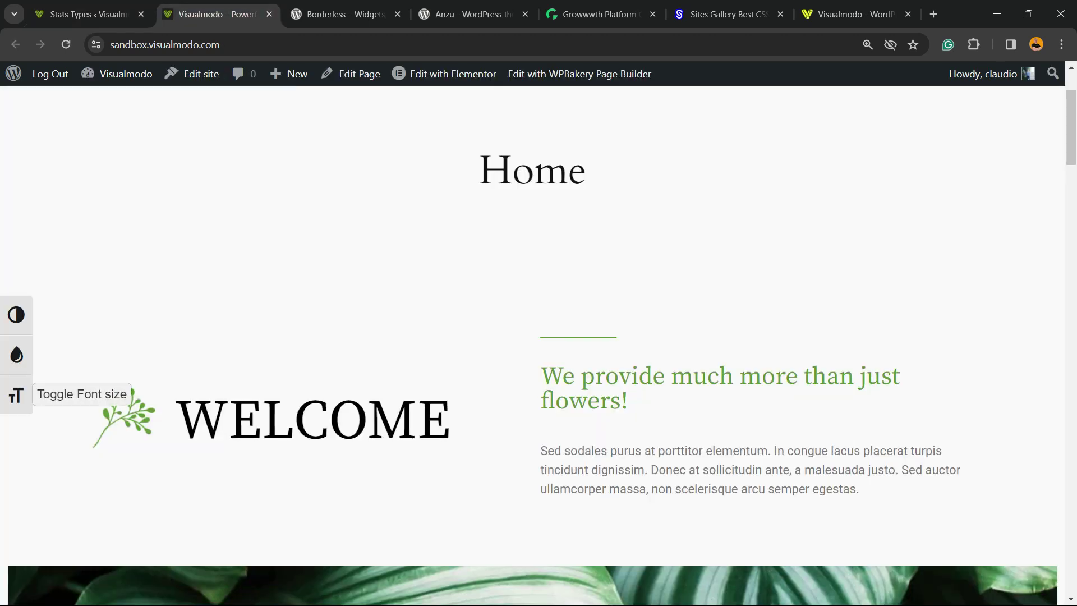
pyautogui.scroll(2, 538, 337)
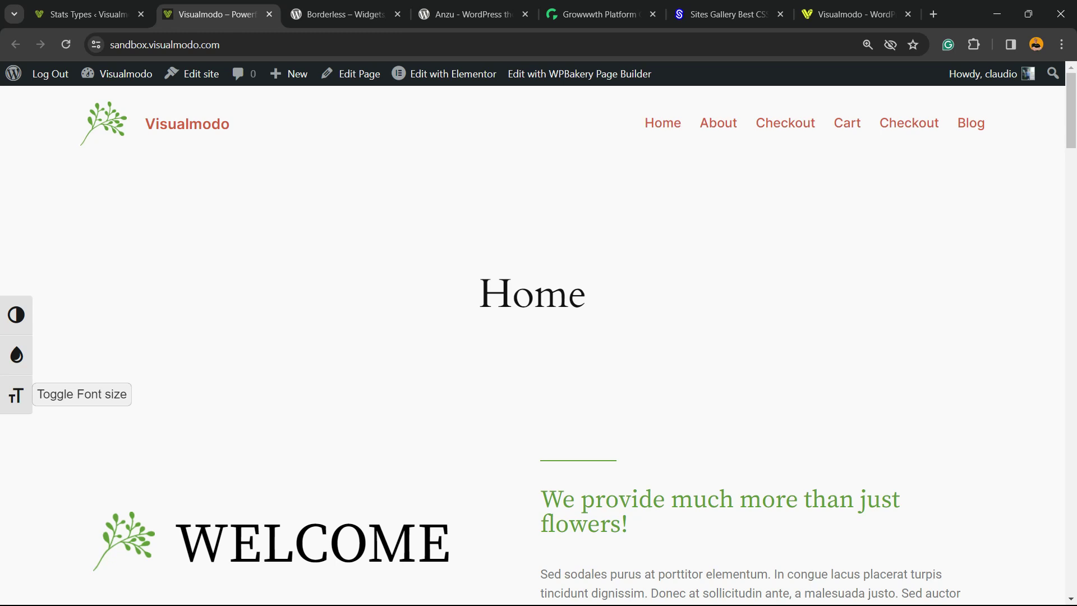
# - View the Borderless plugin page and the Anzu theme page on WordPress.org, highlighting each title
pyautogui.hotkey('ctrl', 'Tab')
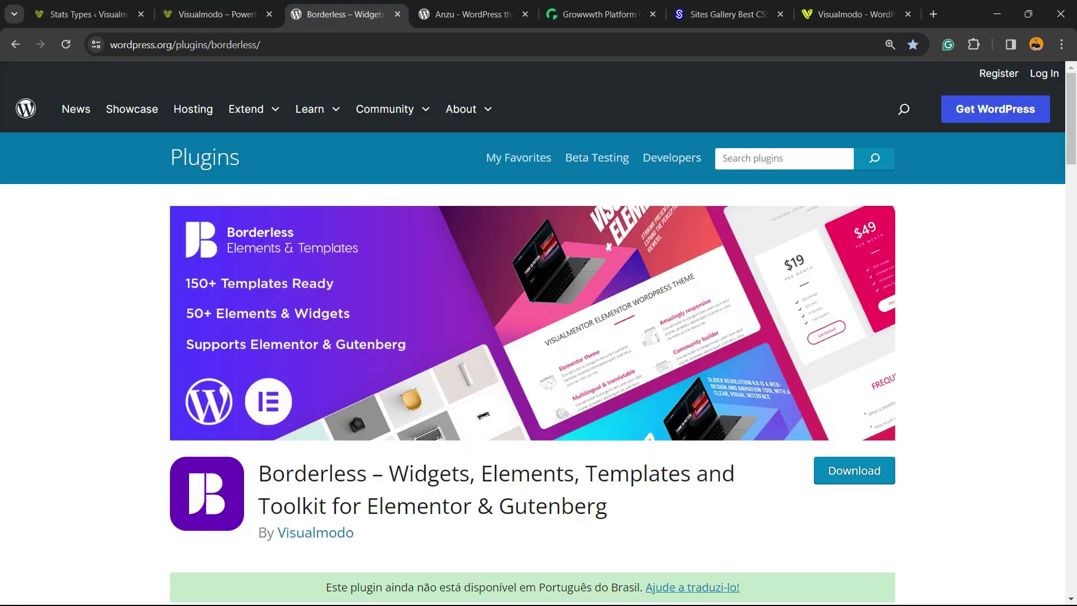
pyautogui.tripleClick(497, 488)
pyautogui.click(496, 488)
pyautogui.tripleClick(313, 475)
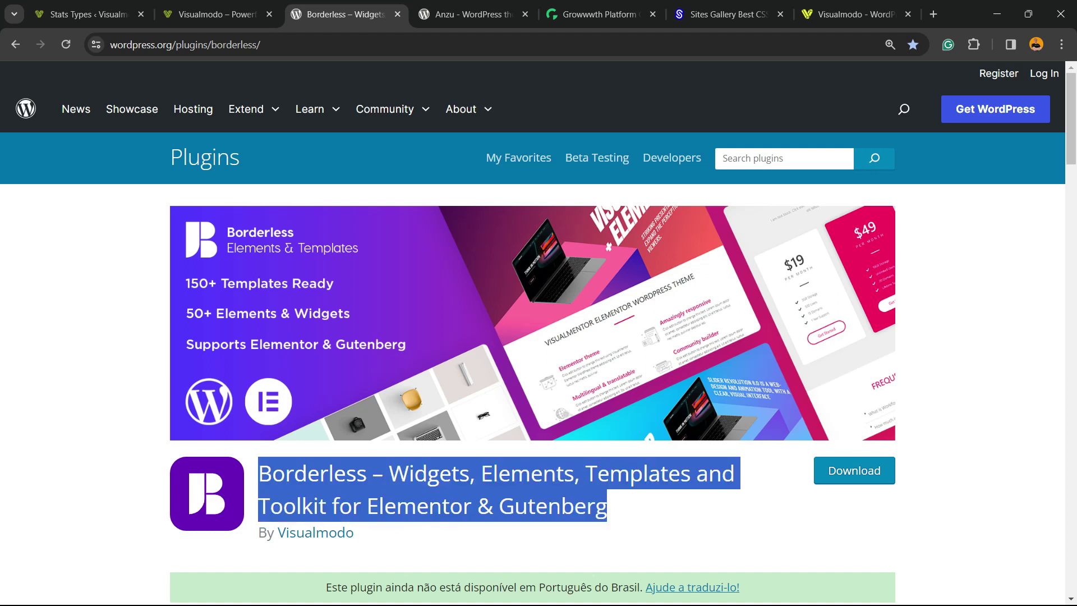
pyautogui.hotkey('ctrl', 'Tab')
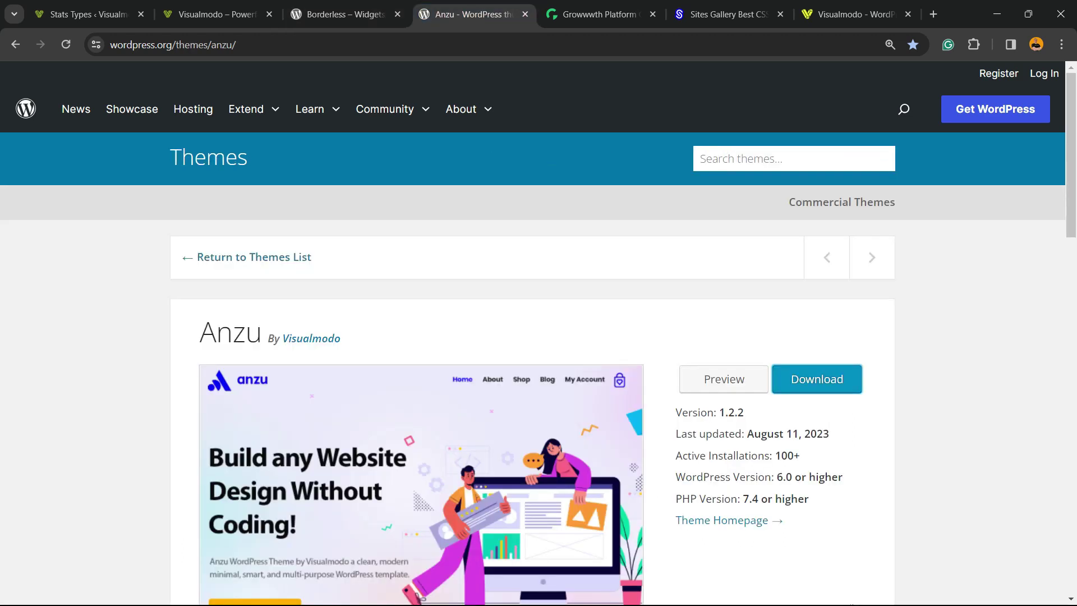
pyautogui.doubleClick(230, 332)
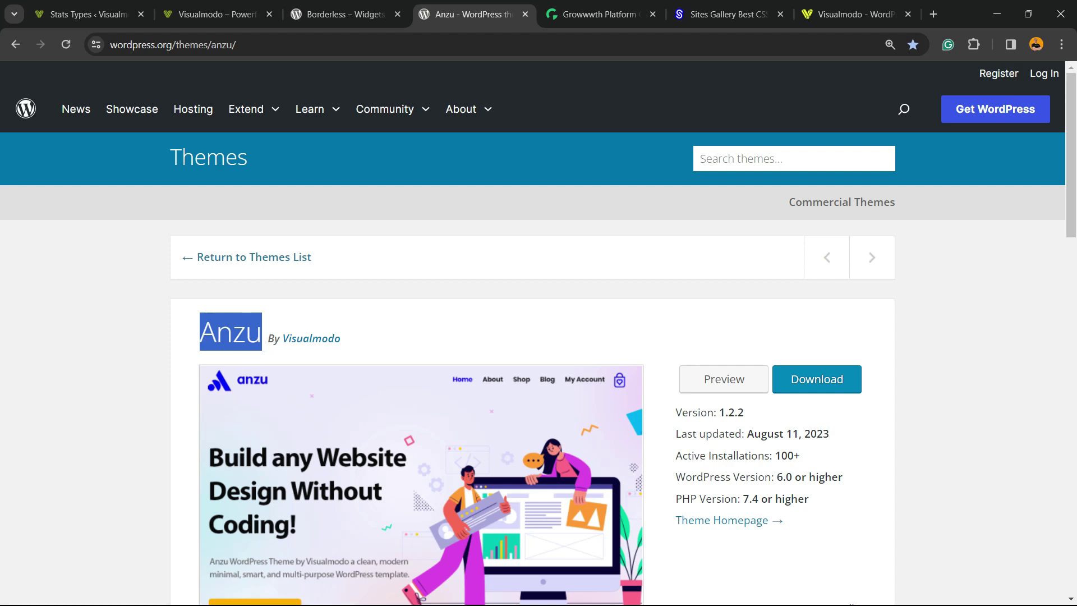
# - Switch to the Growwwth site and browse its home page down to the website listings with publishing prices
pyautogui.hotkey('ctrl', 'Tab')
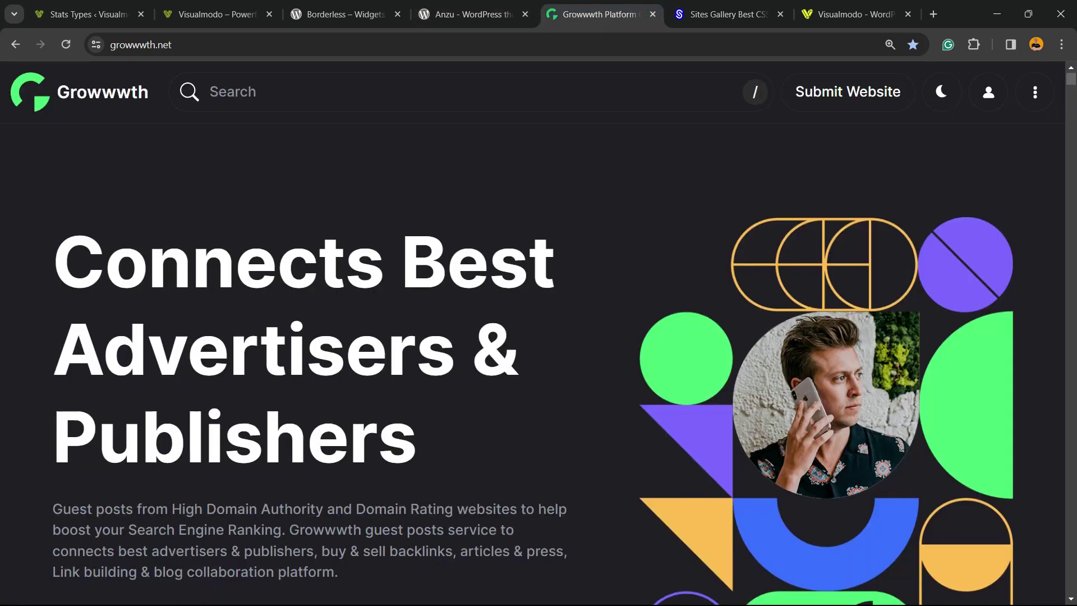
pyautogui.scroll(-4, 538, 337)
pyautogui.scroll(-4, 539, 337)
pyautogui.scroll(9, 538, 337)
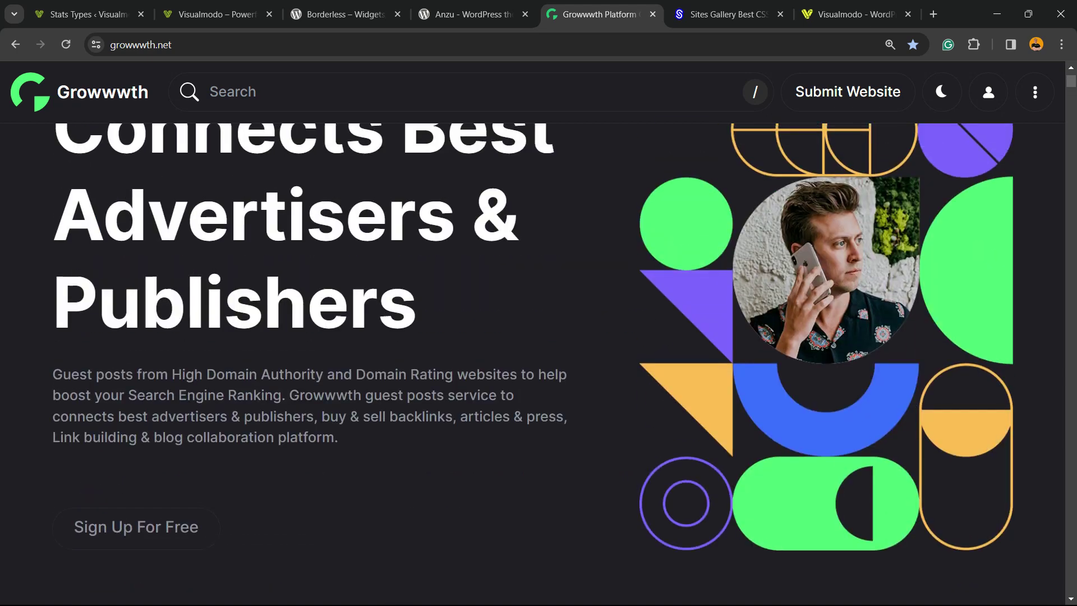
pyautogui.scroll(-11, 539, 337)
pyautogui.scroll(-20, 538, 364)
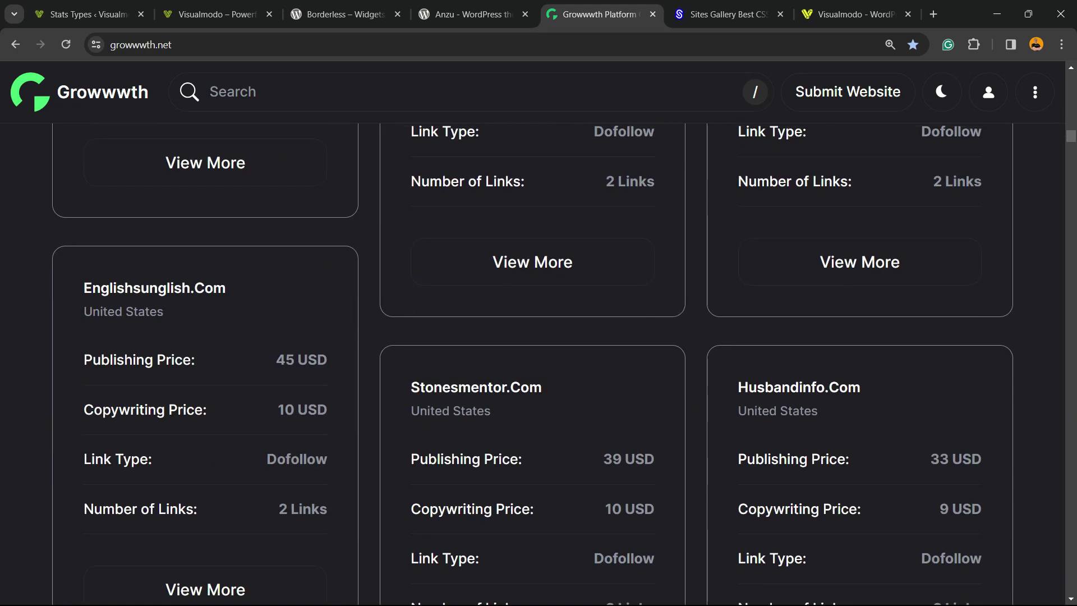
# - Look further through the Growwwth website listings and switch to the Sites Gallery site to browse its showcased website designs
pyautogui.scroll(-10, 538, 365)
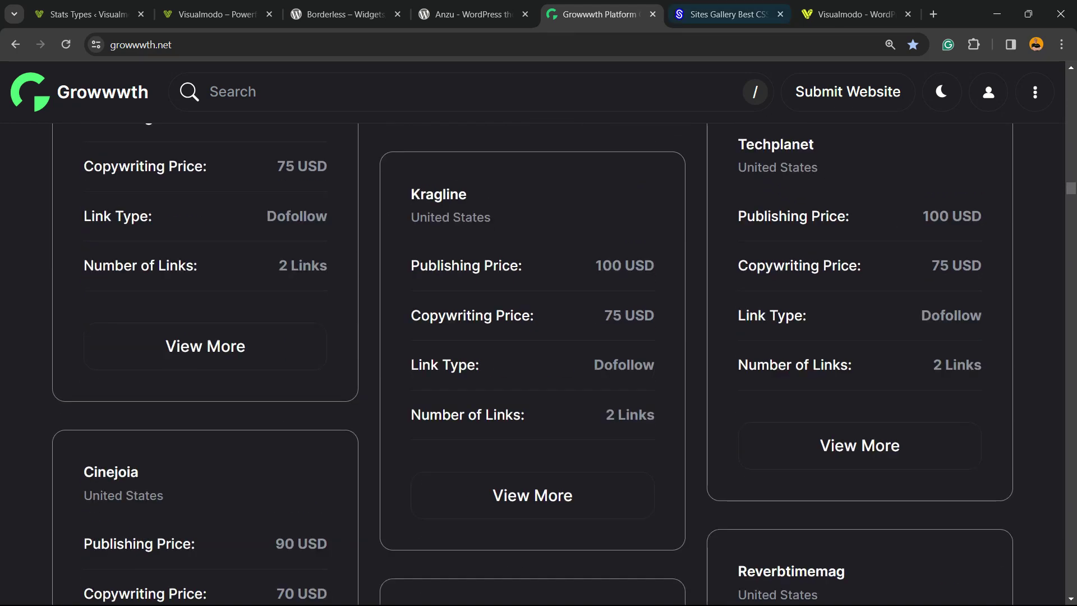
pyautogui.hotkey('ctrl', 'Tab')
pyautogui.scroll(-10, 539, 336)
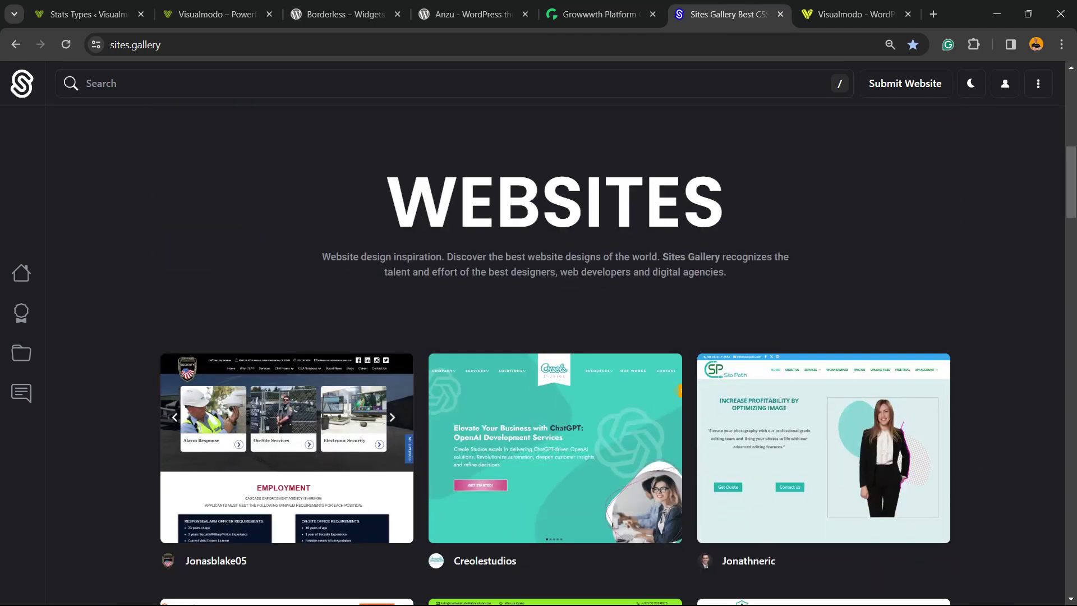
pyautogui.scroll(-8, 539, 337)
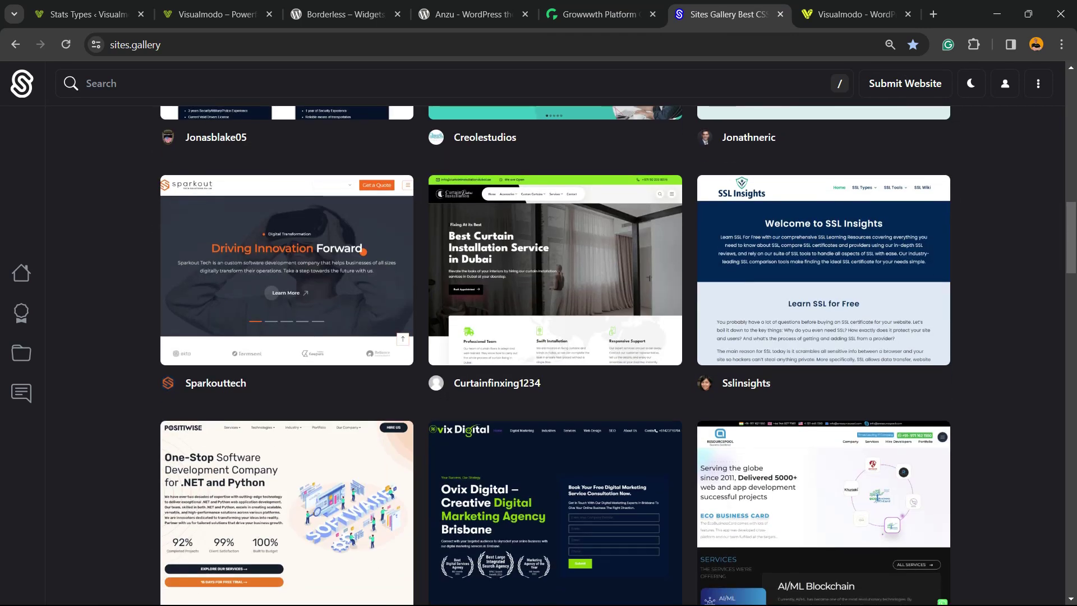
pyautogui.scroll(-20, 538, 336)
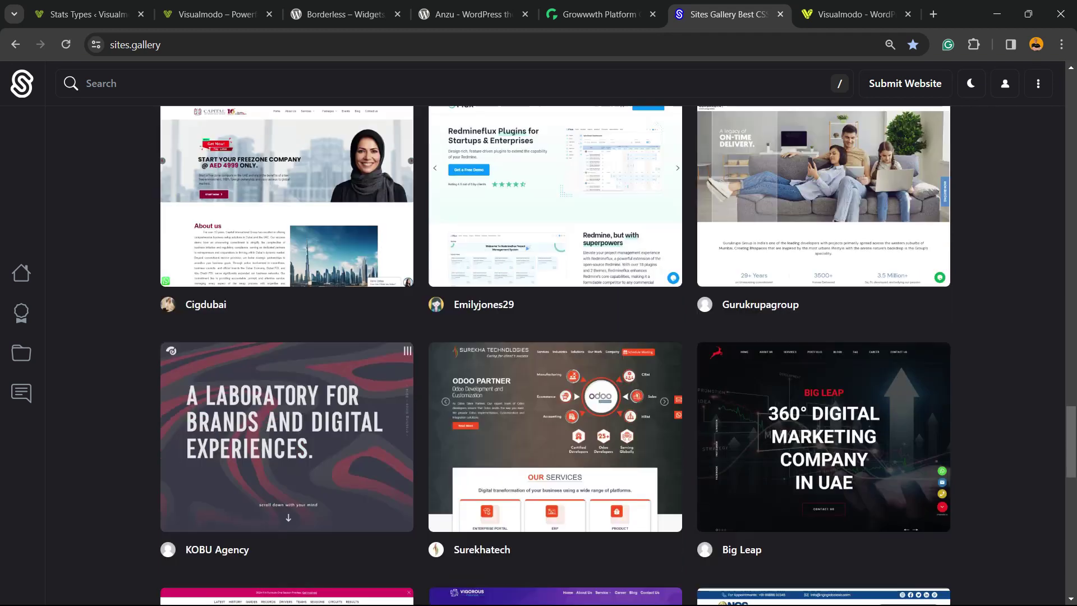
pyautogui.scroll(-12, 538, 337)
# - Switch to the Visualmodo site, open its Templates Library page, and browse down through the starter template previews
pyautogui.hotkey('ctrl', 'Tab')
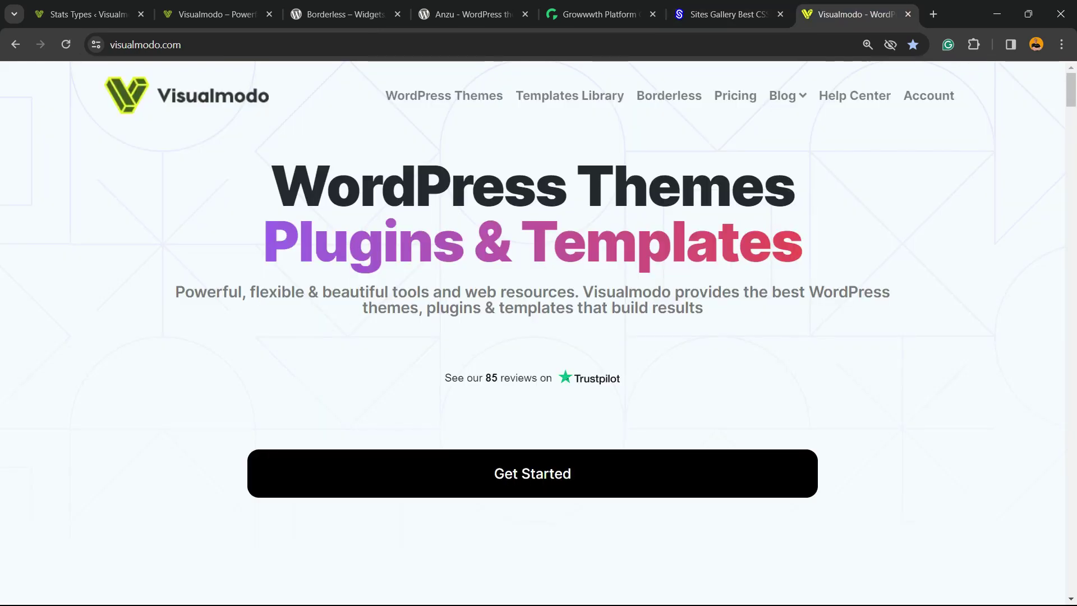
pyautogui.click(569, 95)
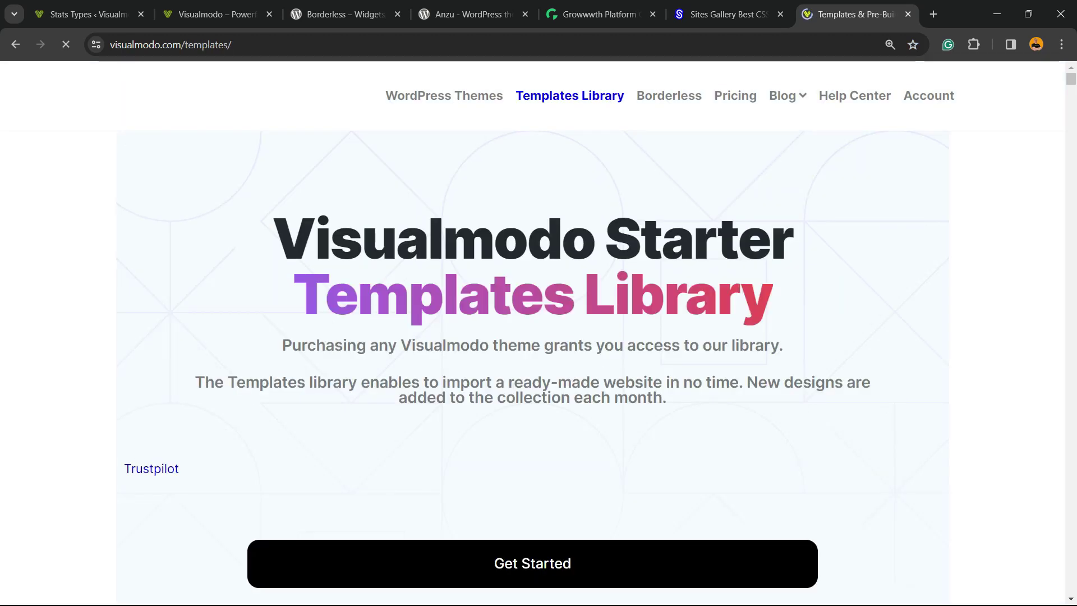
pyautogui.scroll(-4, 538, 336)
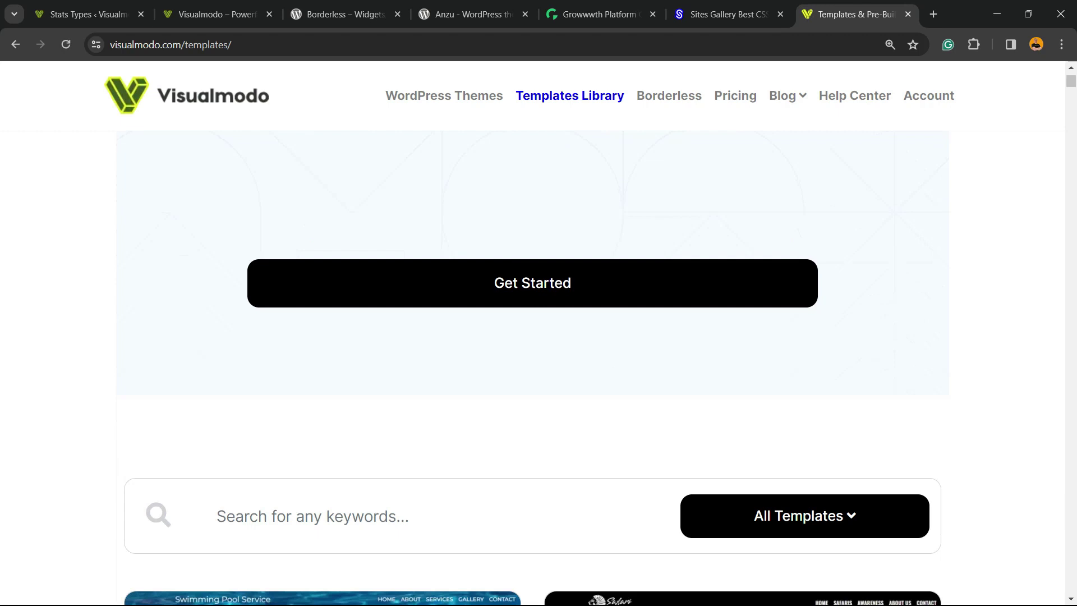
pyautogui.scroll(-8, 539, 336)
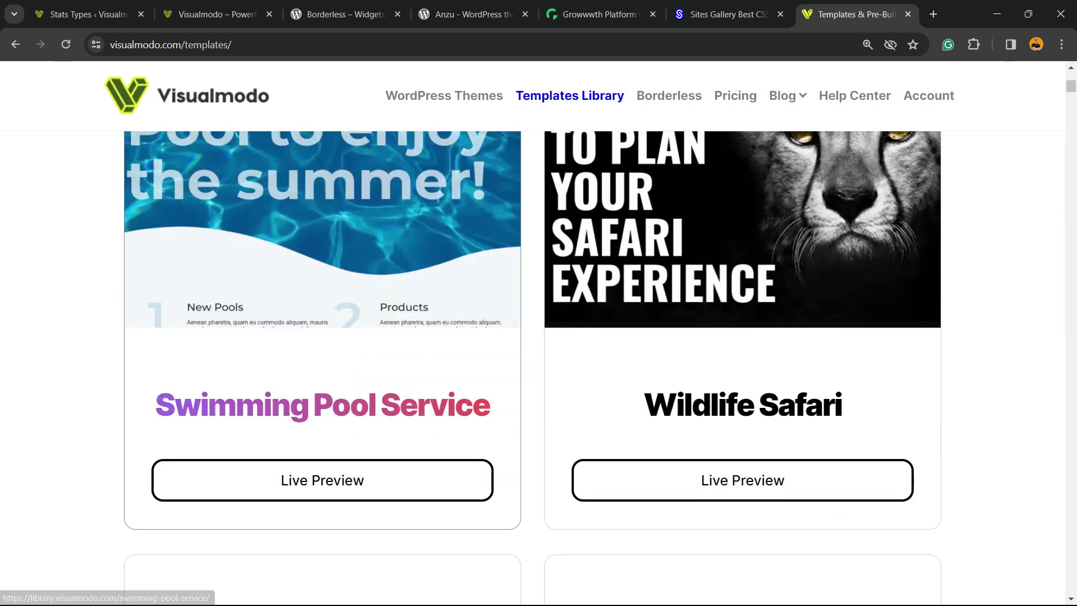
pyautogui.scroll(-10, 323, 224)
pyautogui.scroll(-20, 322, 336)
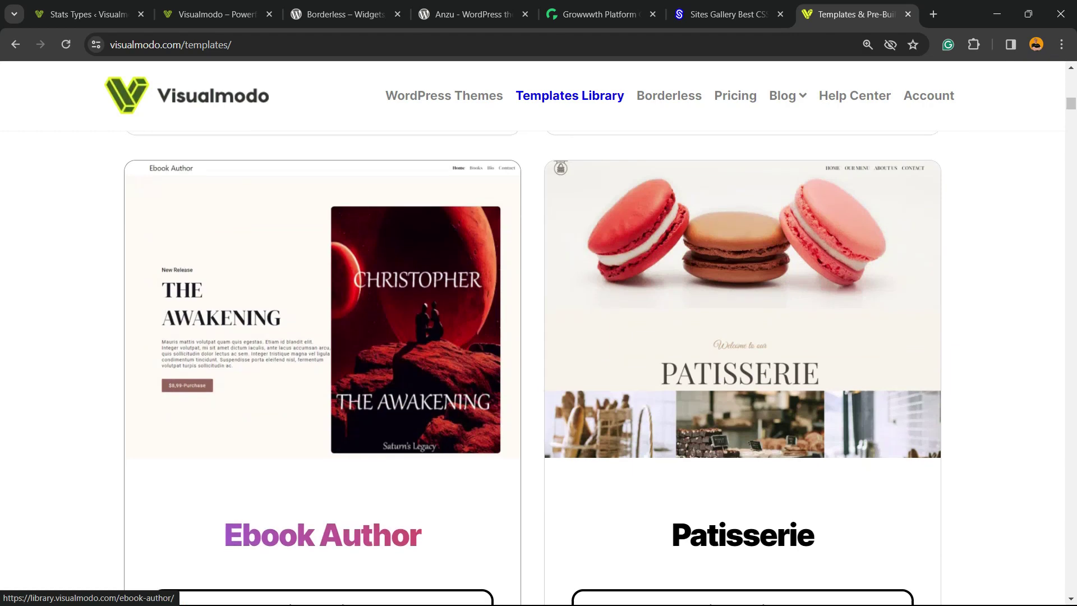
pyautogui.scroll(-20, 323, 336)
pyautogui.scroll(-20, 323, 337)
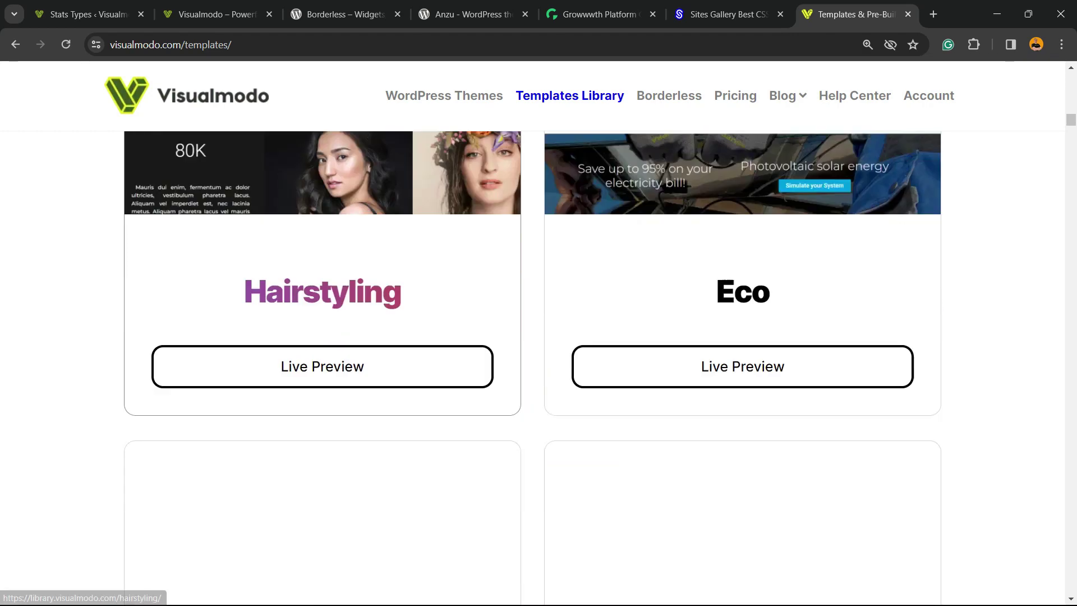
pyautogui.scroll(-20, 322, 336)
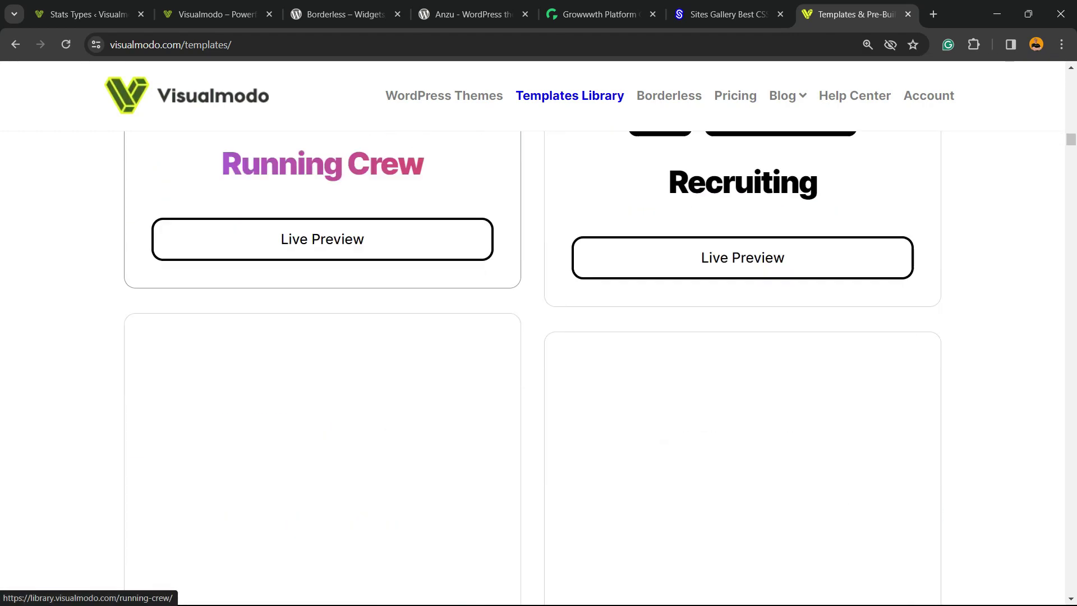
pyautogui.scroll(-20, 322, 336)
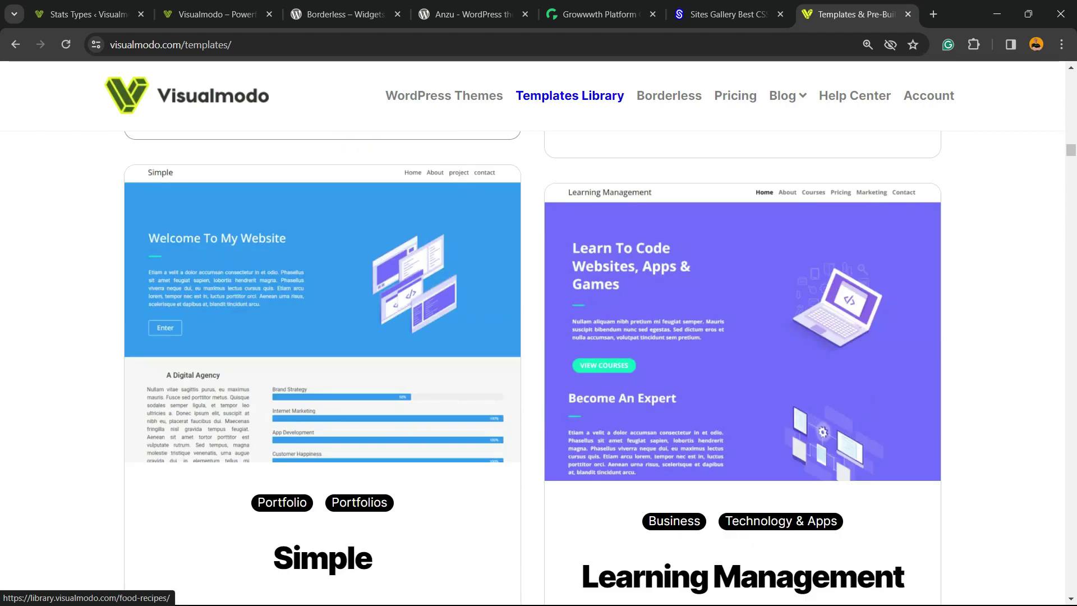
pyautogui.scroll(-17, 322, 337)
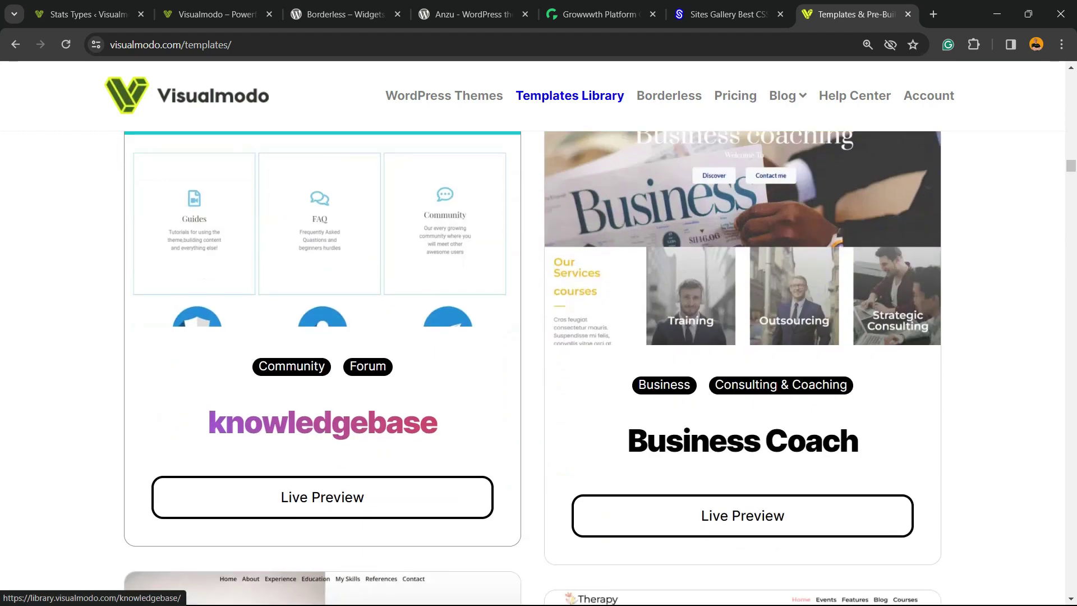
pyautogui.scroll(-20, 323, 337)
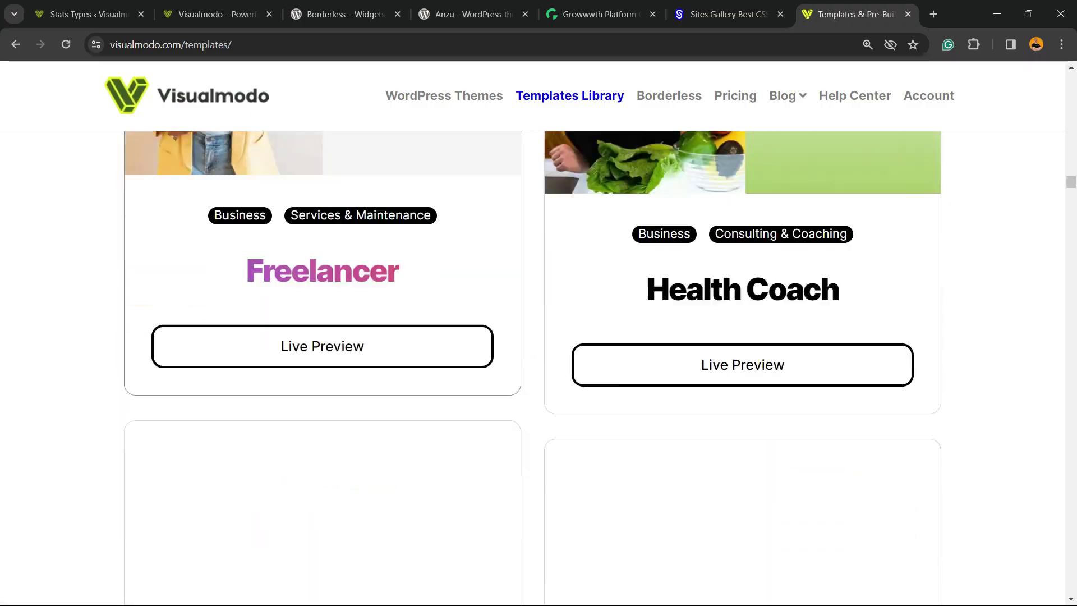